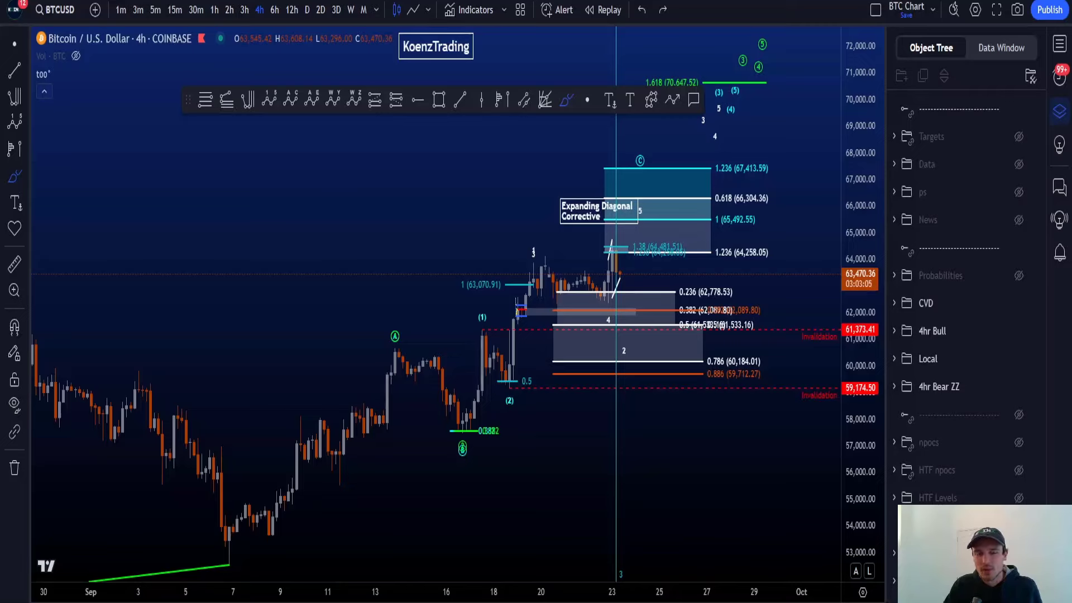
Draw a freehand loop around the recent price action, then undo it
{"action": "mouse_move", "coordinate": [356, 327]}
{"action": "left_mouse_down"}
{"action": "mouse_move", "coordinate": [438, 416]}
{"action": "mouse_move", "coordinate": [712, 240]}
{"action": "mouse_move", "coordinate": [419, 313]}
{"action": "mouse_move", "coordinate": [498, 447]}
{"action": "left_mouse_up"}
{"action": "key", "text": "ctrl+z"}
{"action": "key", "text": "ctrl+z"}
{"action": "key", "text": "ctrl+z"}
{"action": "key", "text": "ctrl+z"}
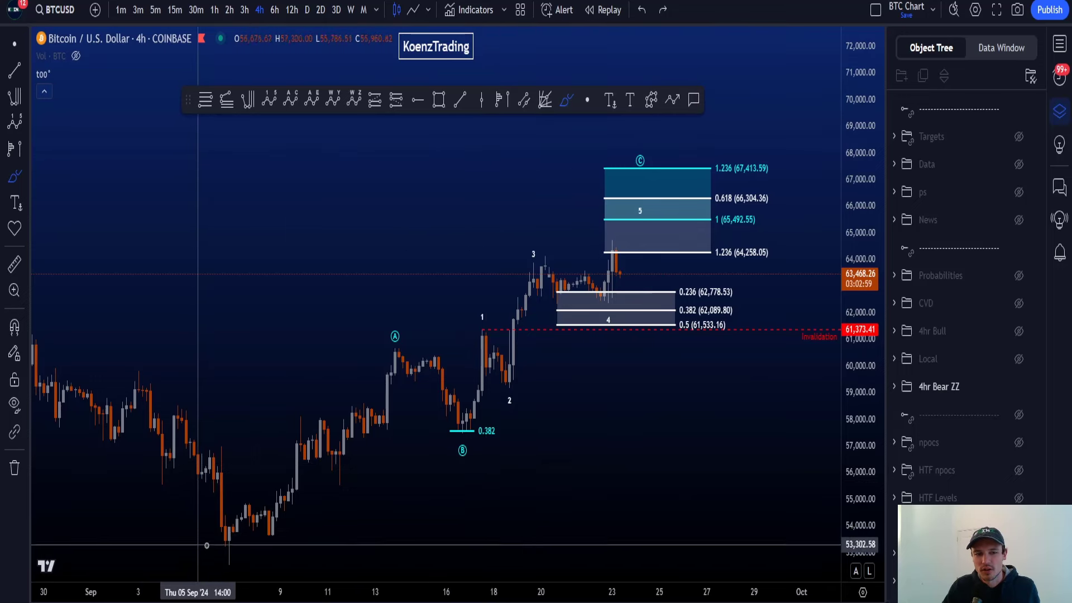
{"action": "mouse_move", "coordinate": [206, 543]}
{"action": "left_mouse_down"}
{"action": "mouse_move", "coordinate": [304, 446]}
{"action": "mouse_move", "coordinate": [427, 384]}
{"action": "mouse_move", "coordinate": [510, 398]}
{"action": "mouse_move", "coordinate": [624, 235]}
{"action": "mouse_move", "coordinate": [637, 176]}
{"action": "left_mouse_up"}
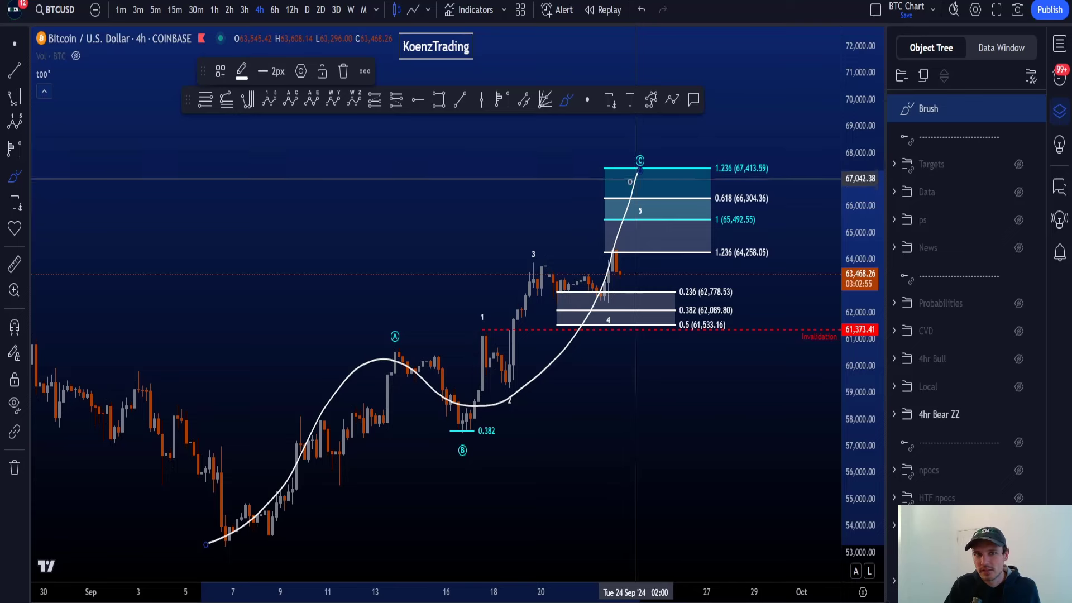
{"action": "key", "text": "ctrl+z"}
{"action": "mouse_move", "coordinate": [202, 567]}
{"action": "left_mouse_down"}
{"action": "mouse_move", "coordinate": [237, 493]}
{"action": "mouse_move", "coordinate": [390, 360]}
{"action": "mouse_move", "coordinate": [446, 378]}
{"action": "left_mouse_up"}
{"action": "mouse_move", "coordinate": [463, 431]}
{"action": "left_mouse_down"}
{"action": "mouse_move", "coordinate": [483, 335]}
{"action": "mouse_move", "coordinate": [519, 313]}
{"action": "mouse_move", "coordinate": [608, 300]}
{"action": "mouse_move", "coordinate": [647, 207]}
{"action": "mouse_move", "coordinate": [651, 150]}
{"action": "left_mouse_up"}
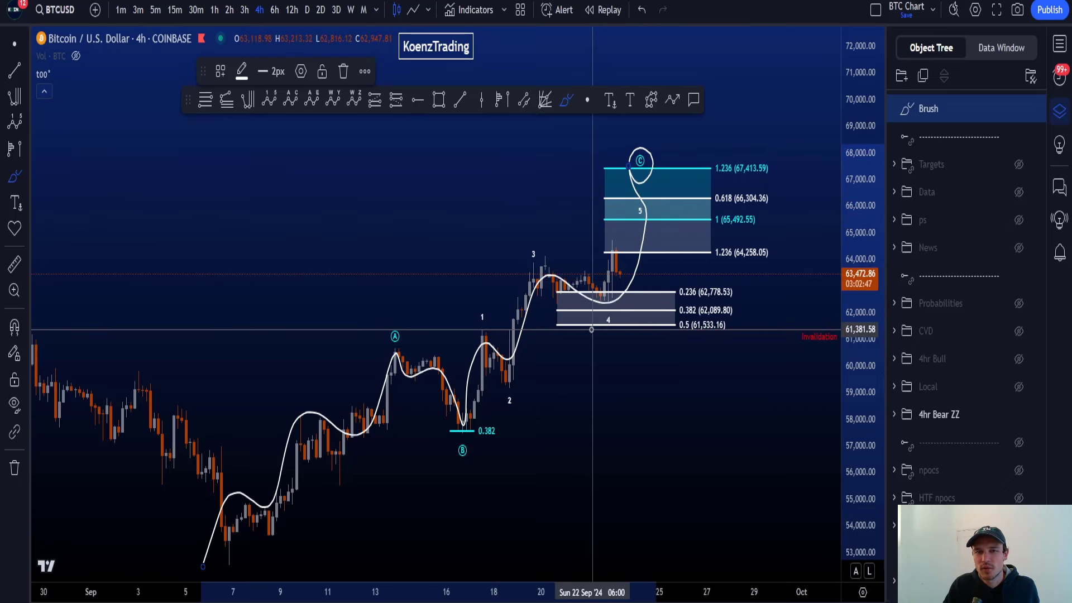
{"action": "key", "text": "Delete"}
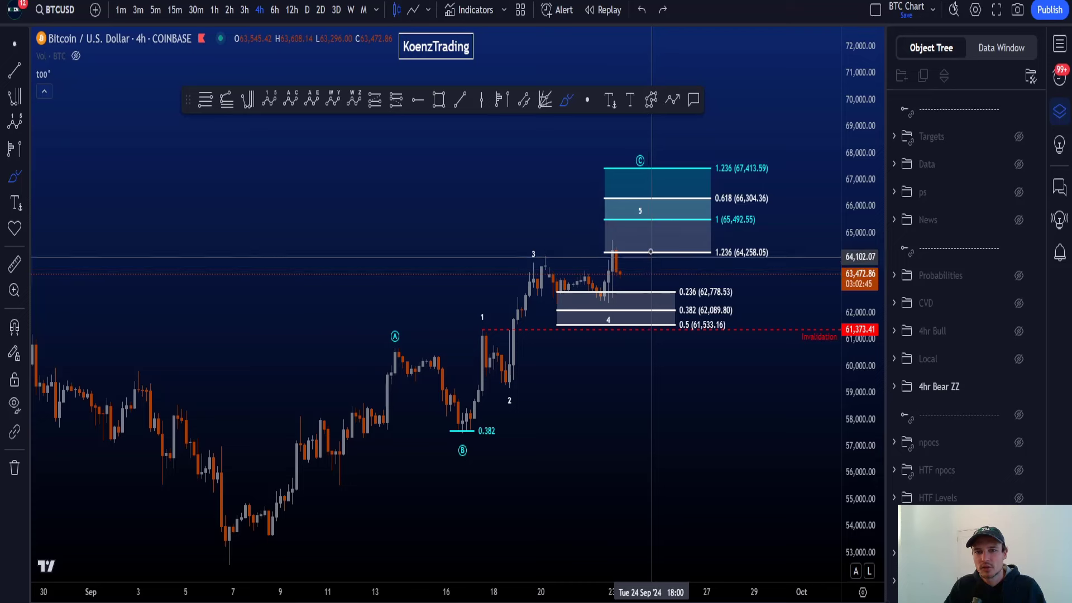
{"action": "mouse_move", "coordinate": [614, 233]}
{"action": "left_mouse_down"}
{"action": "mouse_move", "coordinate": [698, 231]}
{"action": "mouse_move", "coordinate": [801, 167]}
{"action": "mouse_move", "coordinate": [598, 159]}
{"action": "mouse_move", "coordinate": [586, 212]}
{"action": "left_mouse_up"}
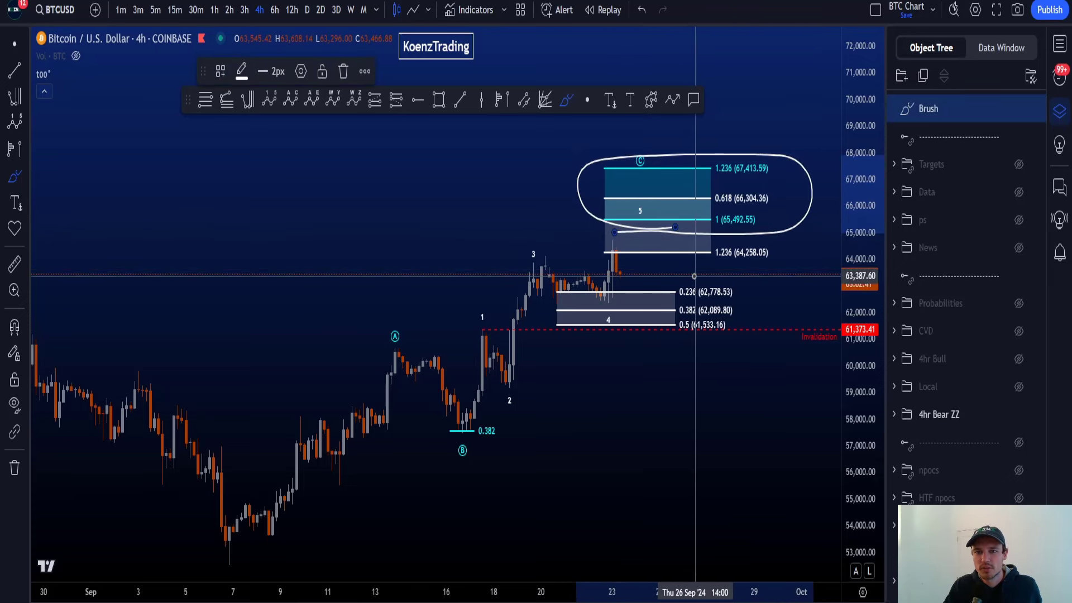
{"action": "key", "text": "ctrl+z"}
{"action": "mouse_move", "coordinate": [720, 228]}
{"action": "left_mouse_down"}
{"action": "mouse_move", "coordinate": [724, 157]}
{"action": "mouse_move", "coordinate": [730, 172]}
{"action": "left_mouse_up"}
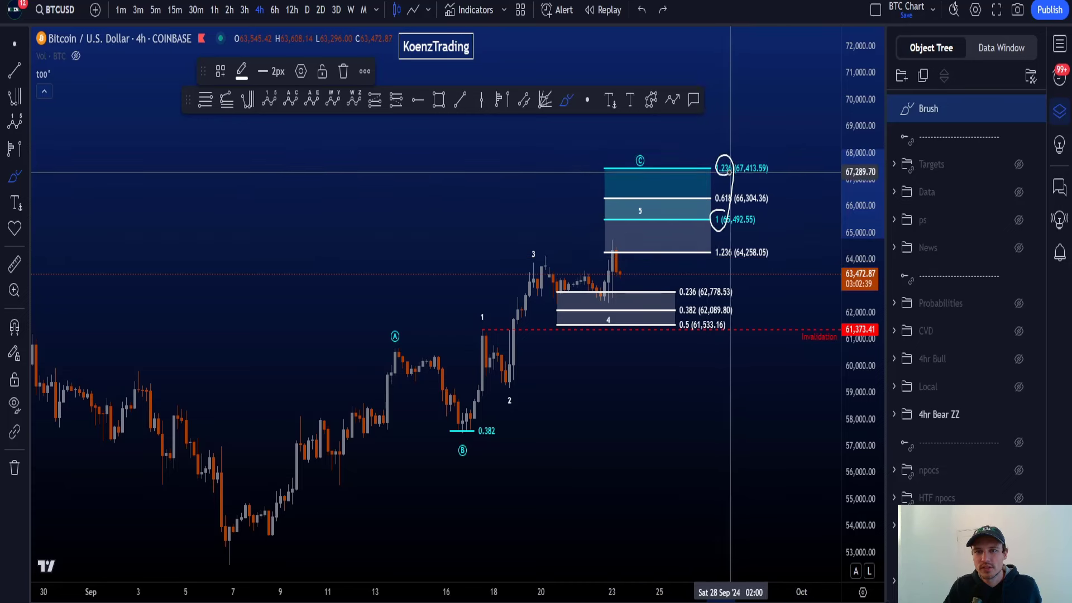
{"action": "key", "text": "ctrl+z"}
{"action": "mouse_move", "coordinate": [225, 534]}
{"action": "left_mouse_down"}
{"action": "mouse_move", "coordinate": [250, 561]}
{"action": "mouse_move", "coordinate": [241, 534]}
{"action": "mouse_move", "coordinate": [413, 357]}
{"action": "mouse_move", "coordinate": [455, 428]}
{"action": "mouse_move", "coordinate": [446, 433]}
{"action": "mouse_move", "coordinate": [525, 402]}
{"action": "left_mouse_up"}
{"action": "key", "text": "ctrl+z"}
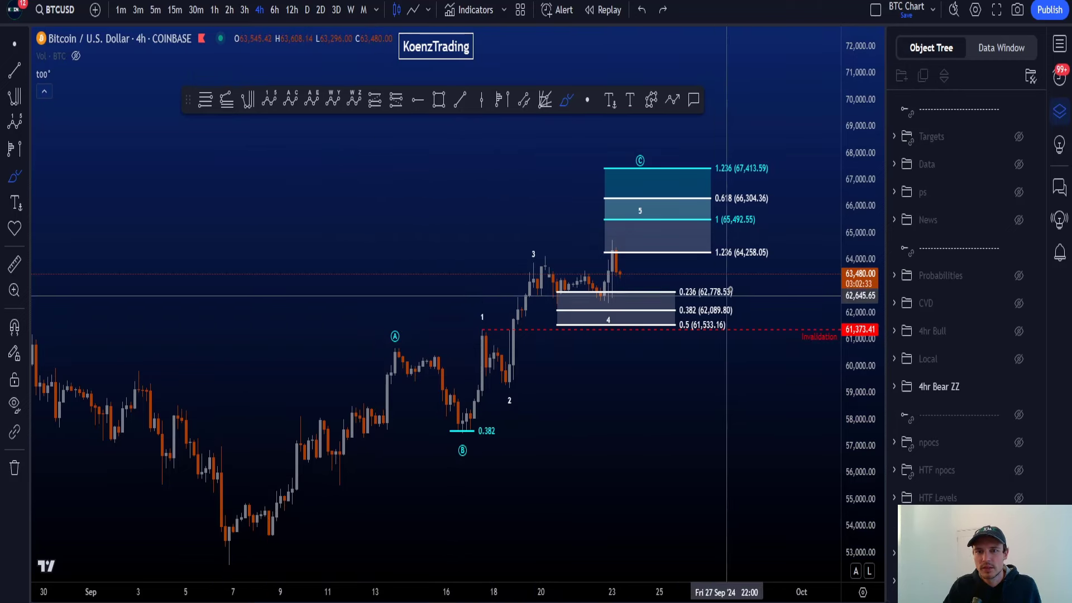
{"action": "left_click_drag", "start_coordinate": [710, 182], "coordinate": [739, 179]}
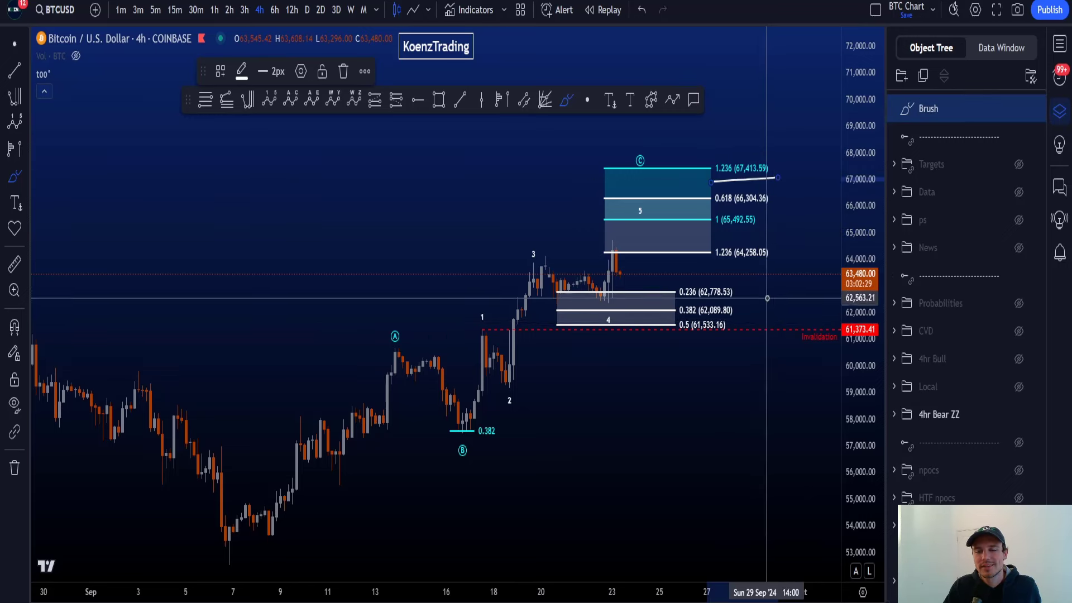
{"action": "key", "text": "ctrl+z"}
{"action": "scroll", "coordinate": [826, 274], "scroll_direction": "up", "scroll_amount": 3}
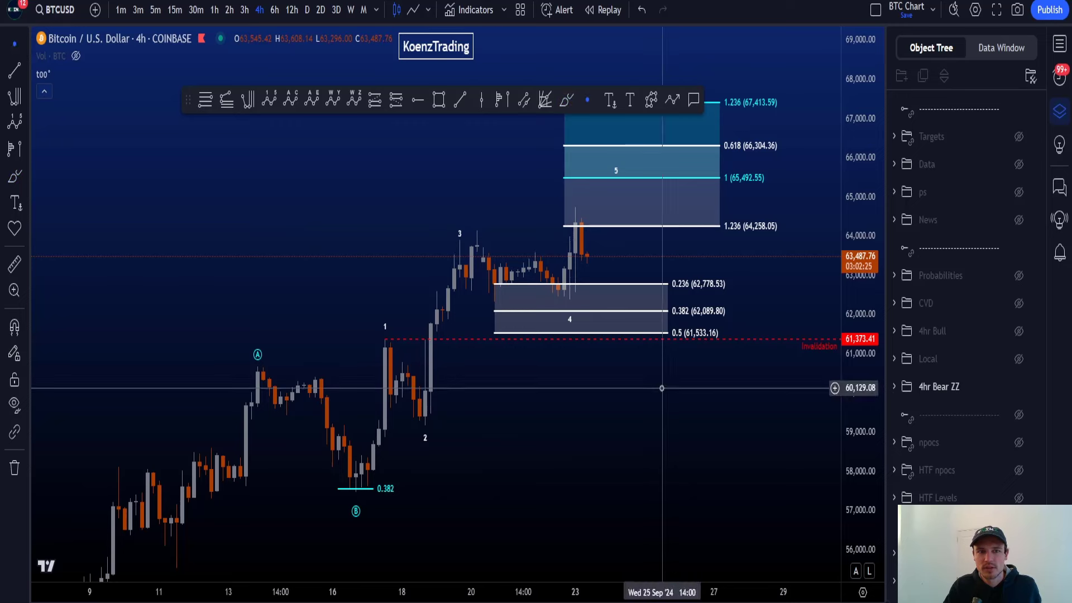
{"action": "left_click_drag", "start_coordinate": [663, 383], "coordinate": [663, 456]}
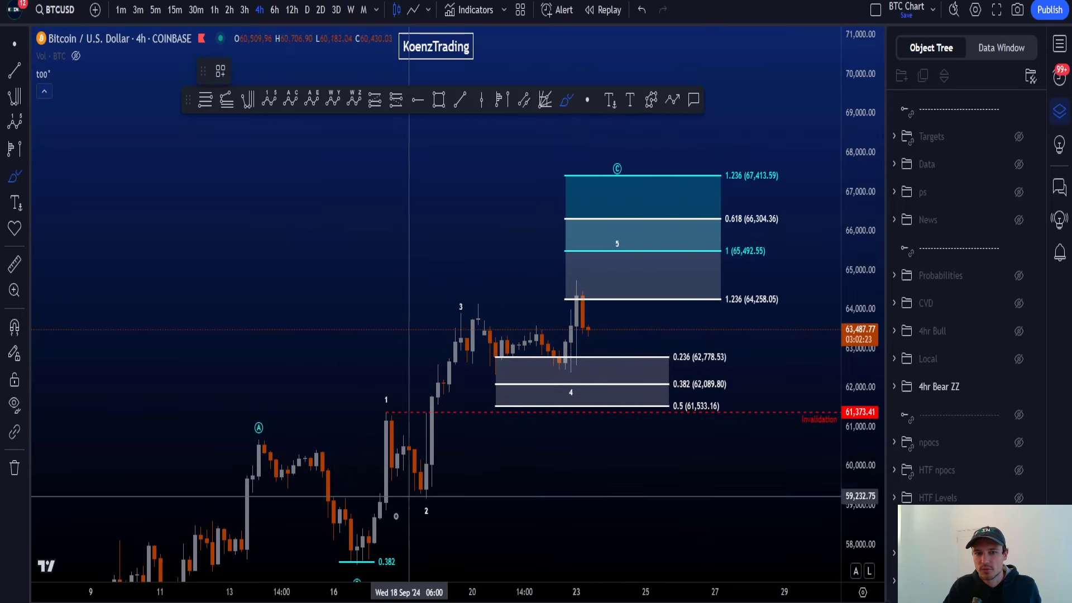
{"action": "mouse_move", "coordinate": [355, 563]}
{"action": "left_mouse_down"}
{"action": "mouse_move", "coordinate": [373, 491]}
{"action": "mouse_move", "coordinate": [406, 452]}
{"action": "mouse_move", "coordinate": [574, 359]}
{"action": "mouse_move", "coordinate": [597, 270]}
{"action": "left_mouse_up"}
{"action": "key", "text": "ctrl+z"}
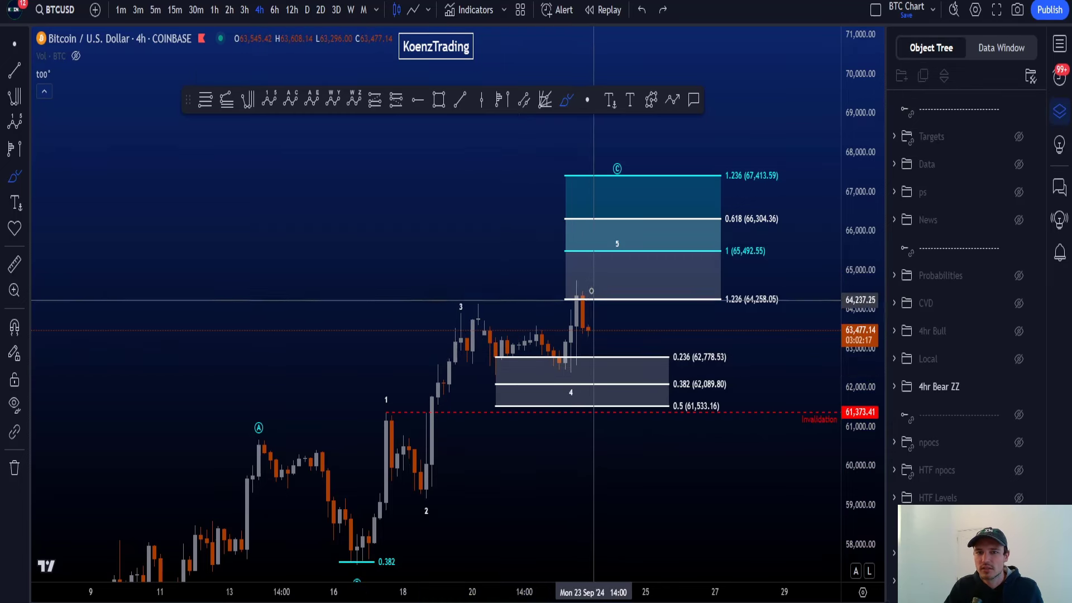
{"action": "left_click_drag", "start_coordinate": [572, 296], "coordinate": [623, 233]}
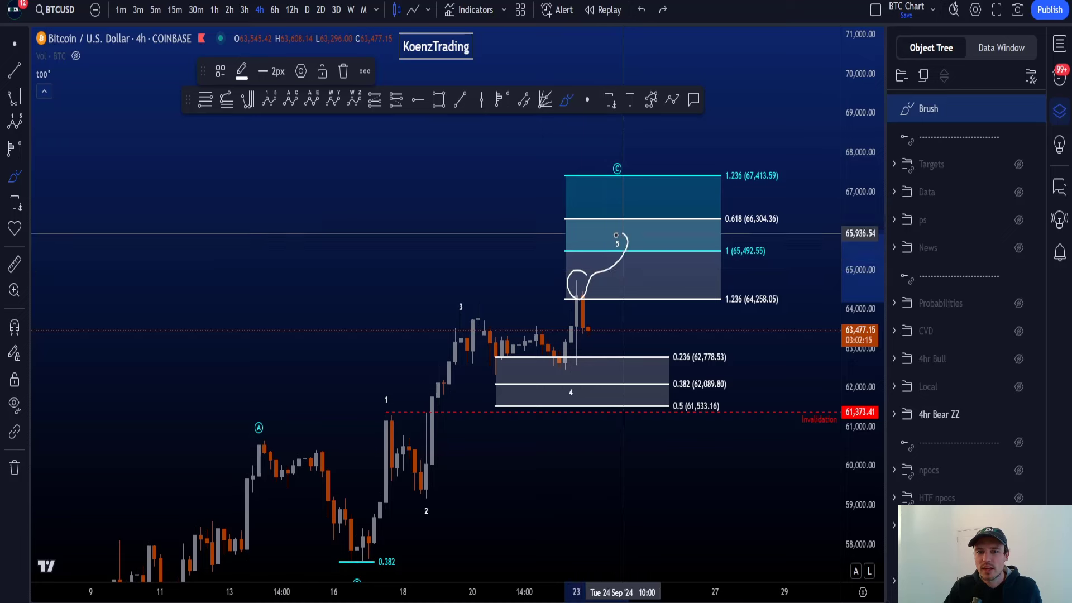
{"action": "key", "text": "ctrl+z"}
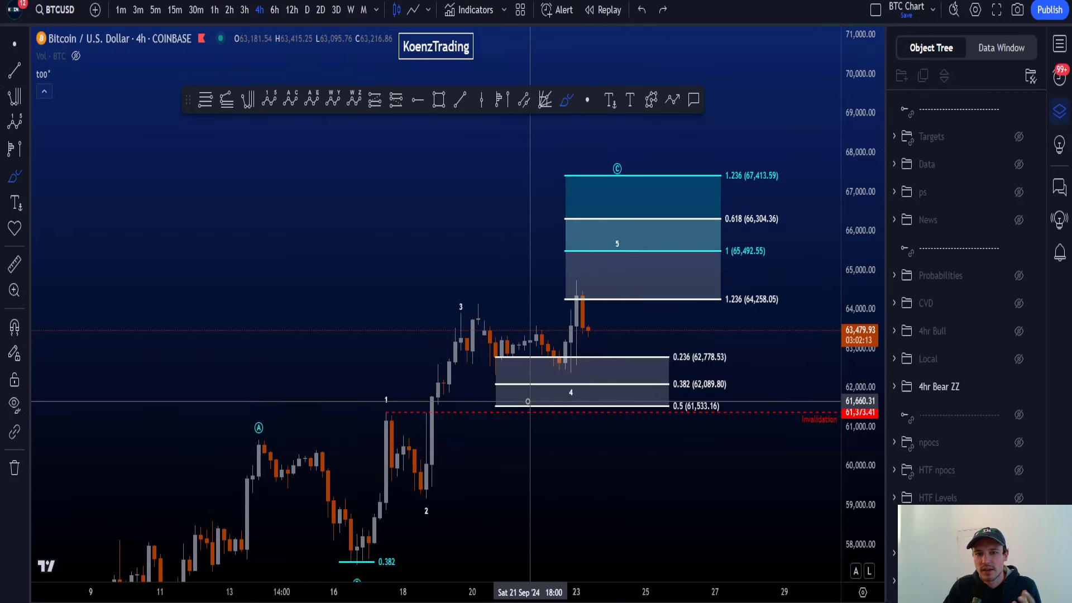
{"action": "mouse_move", "coordinate": [460, 318]}
{"action": "left_mouse_down"}
{"action": "mouse_move", "coordinate": [502, 357]}
{"action": "mouse_move", "coordinate": [481, 390]}
{"action": "mouse_move", "coordinate": [494, 403]}
{"action": "left_mouse_up"}
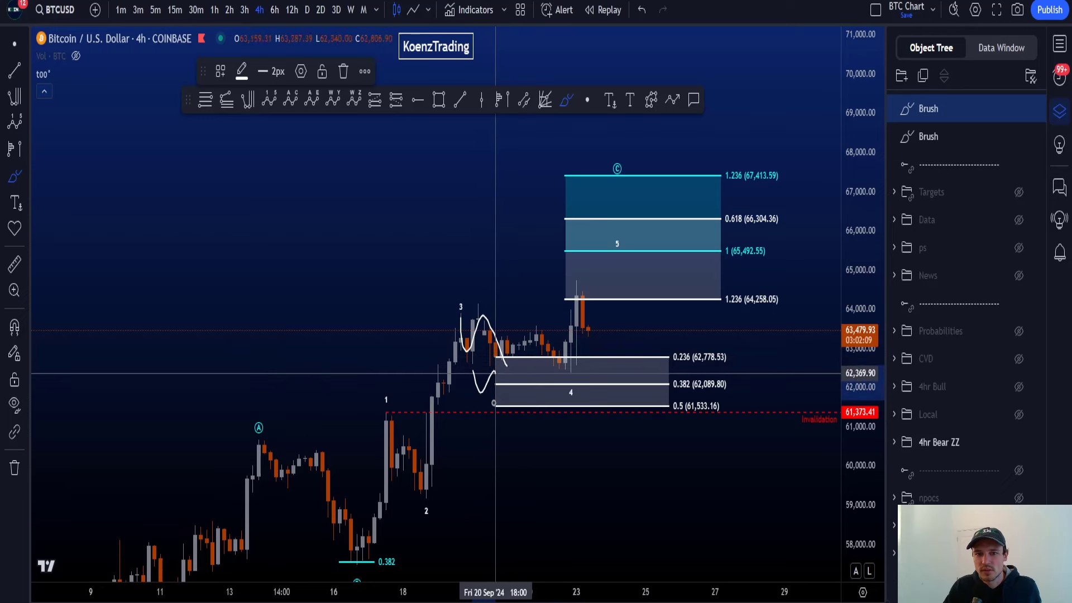
{"action": "mouse_move", "coordinate": [512, 360]}
{"action": "left_mouse_down"}
{"action": "mouse_move", "coordinate": [547, 325]}
{"action": "mouse_move", "coordinate": [535, 313]}
{"action": "mouse_move", "coordinate": [546, 307]}
{"action": "mouse_move", "coordinate": [539, 330]}
{"action": "mouse_move", "coordinate": [567, 328]}
{"action": "left_mouse_up"}
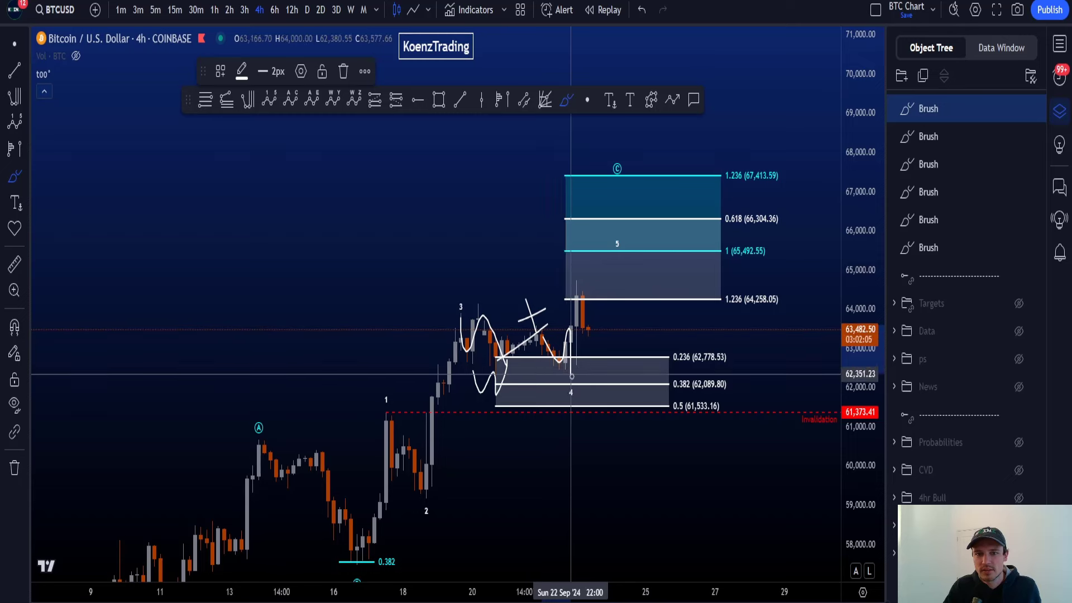
{"action": "key", "text": "ctrl+z"}
{"action": "key", "text": "ctrl+z"}
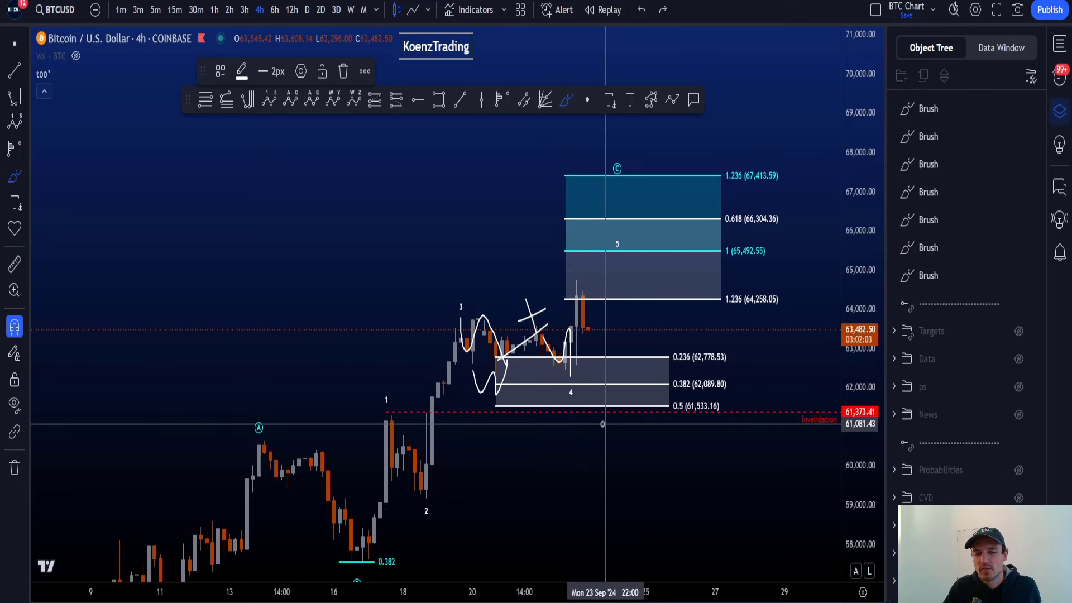
{"action": "key", "text": "ctrl+z"}
{"action": "key", "text": "ctrl+z"}
{"action": "key", "text": "ctrl+z"}
{"action": "key", "text": "ctrl+z"}
{"action": "mouse_move", "coordinate": [585, 386]}
{"action": "left_mouse_down"}
{"action": "mouse_move", "coordinate": [581, 377]}
{"action": "mouse_move", "coordinate": [576, 406]}
{"action": "left_mouse_up"}
{"action": "key", "text": "ctrl+z"}
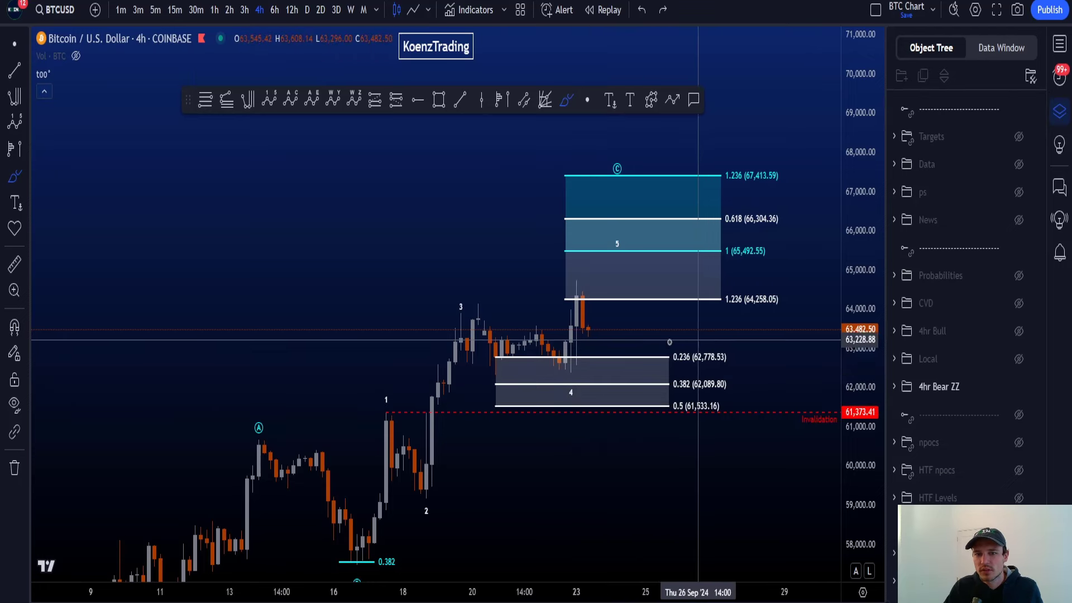
{"action": "mouse_move", "coordinate": [691, 339]}
{"action": "left_mouse_down"}
{"action": "mouse_move", "coordinate": [698, 362]}
{"action": "mouse_move", "coordinate": [659, 414]}
{"action": "left_mouse_up"}
{"action": "key", "text": "ctrl+z"}
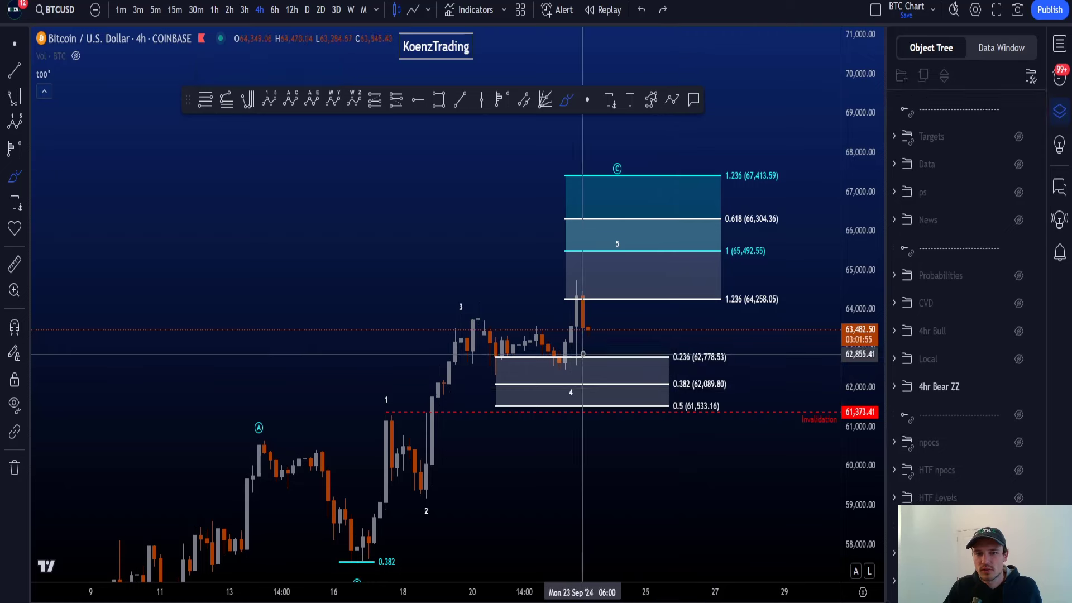
{"action": "mouse_move", "coordinate": [572, 369]}
{"action": "left_mouse_down"}
{"action": "mouse_move", "coordinate": [479, 357]}
{"action": "mouse_move", "coordinate": [553, 375]}
{"action": "mouse_move", "coordinate": [559, 353]}
{"action": "left_mouse_up"}
{"action": "key", "text": "ctrl+z"}
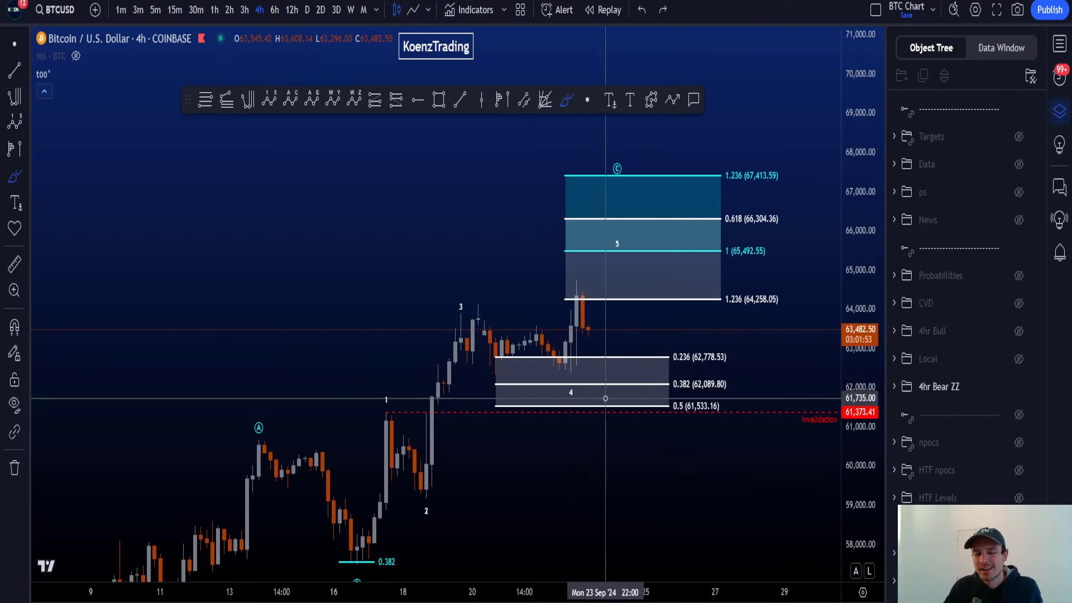
{"action": "mouse_move", "coordinate": [395, 396]}
{"action": "left_mouse_down"}
{"action": "mouse_move", "coordinate": [363, 398]}
{"action": "mouse_move", "coordinate": [390, 394]}
{"action": "left_mouse_up"}
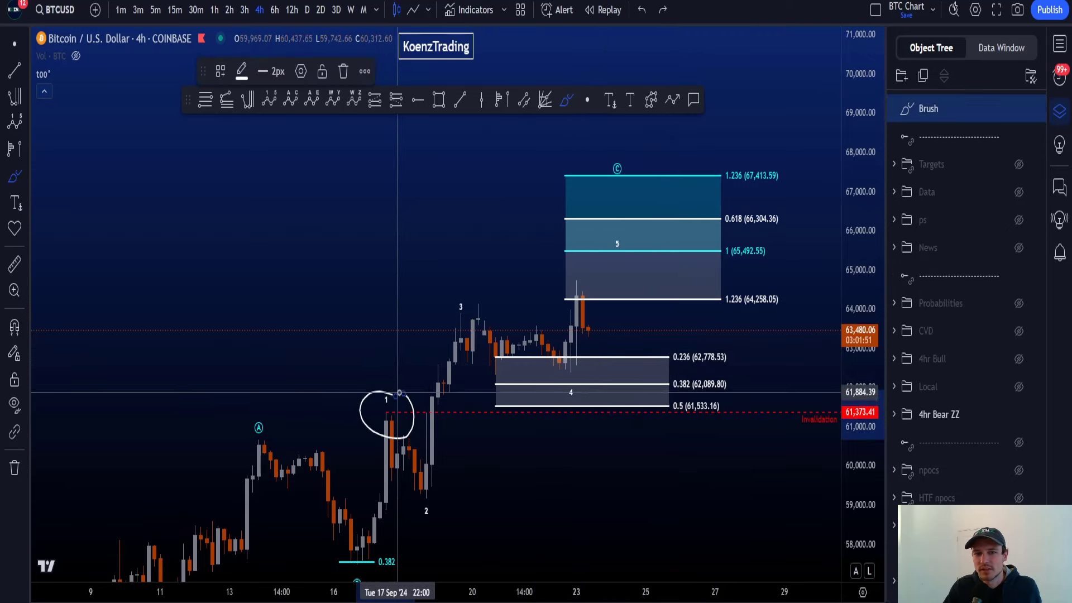
{"action": "key", "text": "ctrl+z"}
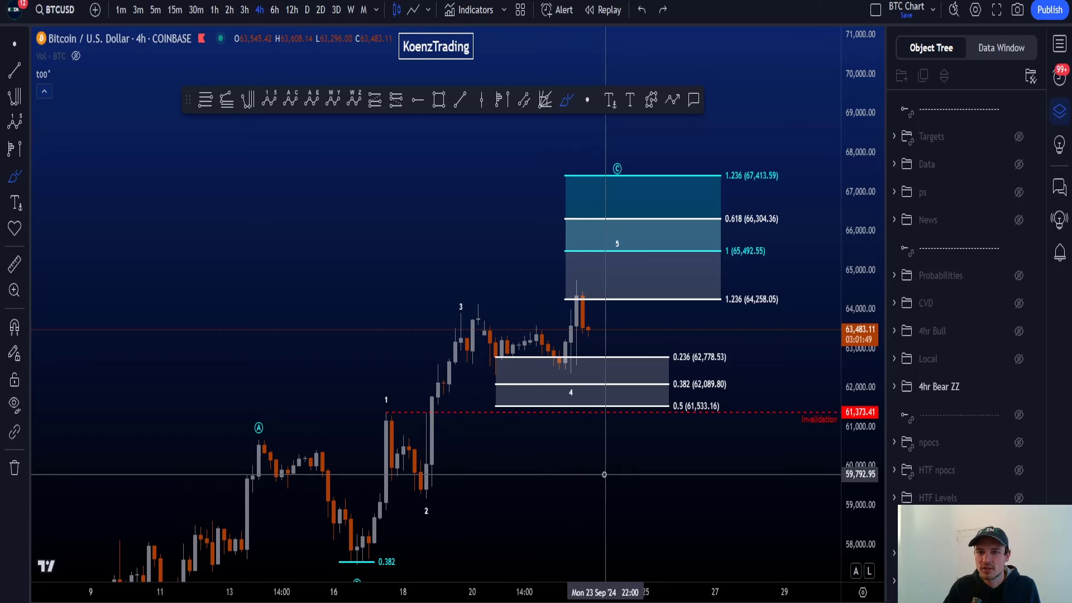
{"action": "mouse_move", "coordinate": [566, 306]}
{"action": "left_mouse_down"}
{"action": "mouse_move", "coordinate": [628, 309]}
{"action": "mouse_move", "coordinate": [801, 277]}
{"action": "mouse_move", "coordinate": [790, 209]}
{"action": "mouse_move", "coordinate": [599, 210]}
{"action": "mouse_move", "coordinate": [547, 268]}
{"action": "mouse_move", "coordinate": [582, 307]}
{"action": "left_mouse_up"}
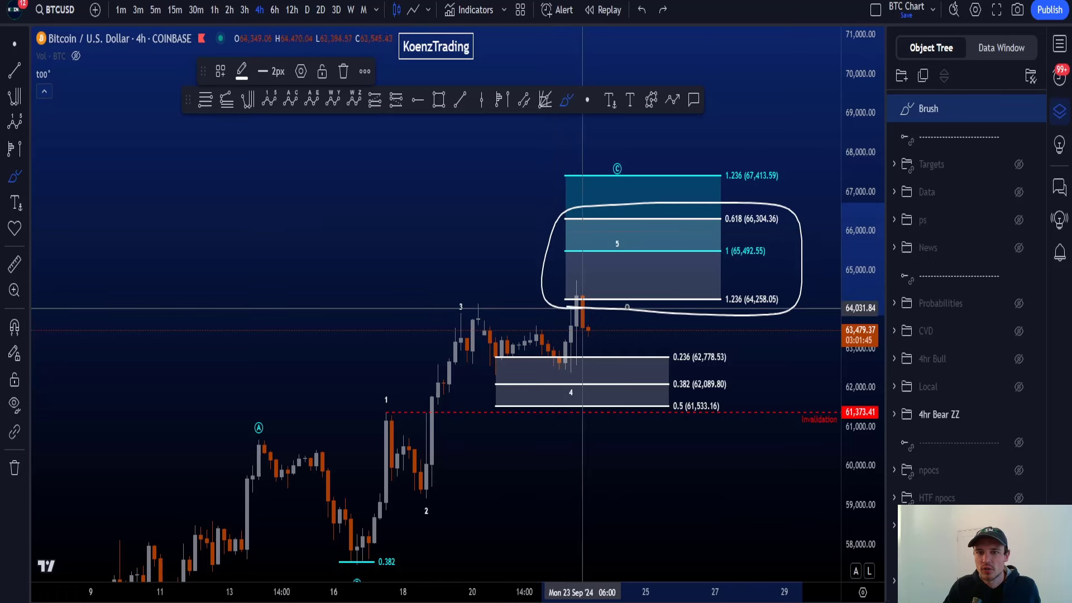
{"action": "key", "text": "ctrl+z"}
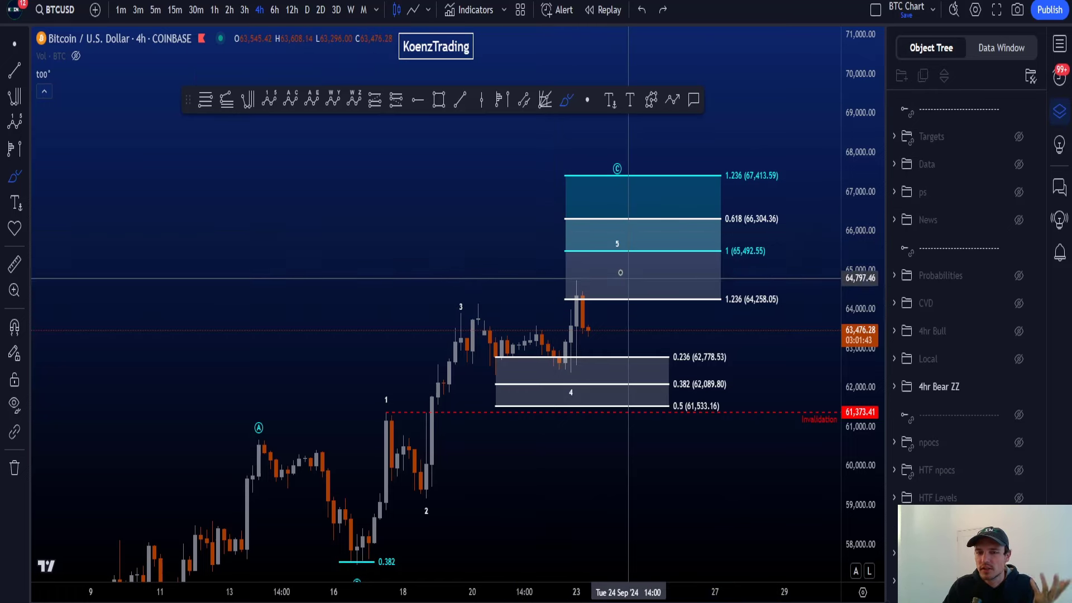
{"action": "mouse_move", "coordinate": [620, 272]}
{"action": "left_mouse_down"}
{"action": "mouse_move", "coordinate": [660, 263]}
{"action": "mouse_move", "coordinate": [575, 149]}
{"action": "mouse_move", "coordinate": [661, 268]}
{"action": "left_mouse_up"}
{"action": "key", "text": "ctrl+z"}
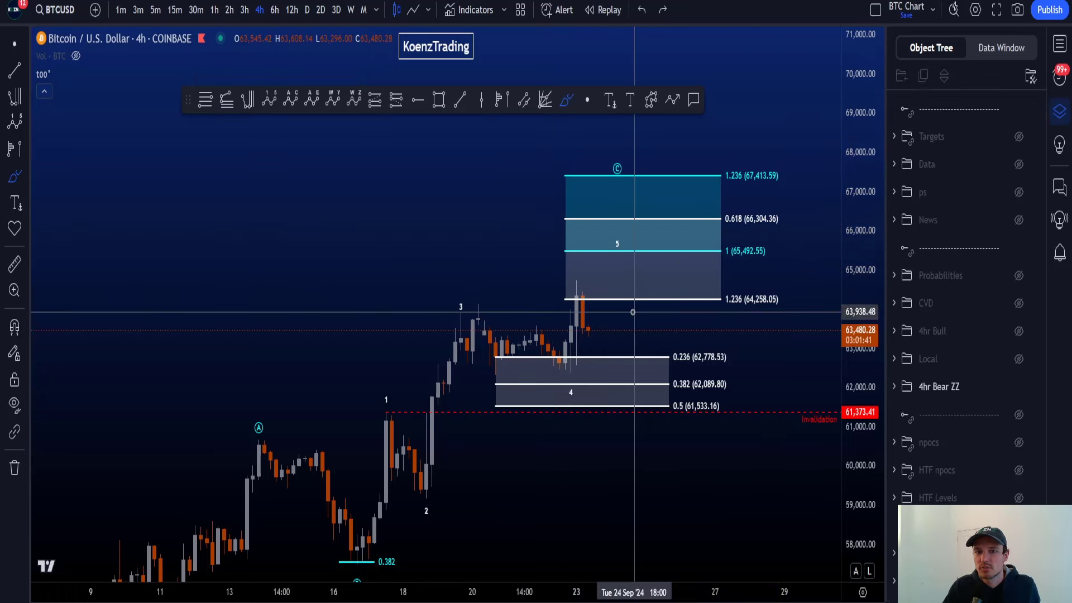
{"action": "mouse_move", "coordinate": [632, 312]}
{"action": "left_mouse_down"}
{"action": "mouse_move", "coordinate": [581, 307]}
{"action": "mouse_move", "coordinate": [694, 191]}
{"action": "mouse_move", "coordinate": [625, 327]}
{"action": "left_mouse_up"}
{"action": "key", "text": "ctrl+z"}
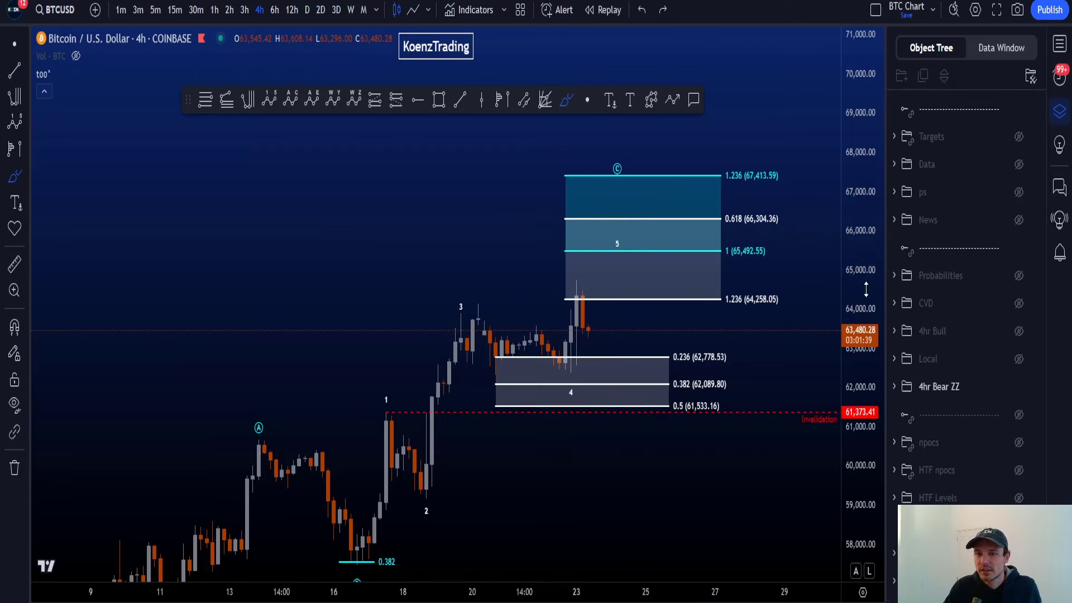
{"action": "left_click_drag", "start_coordinate": [866, 289], "coordinate": [866, 310]}
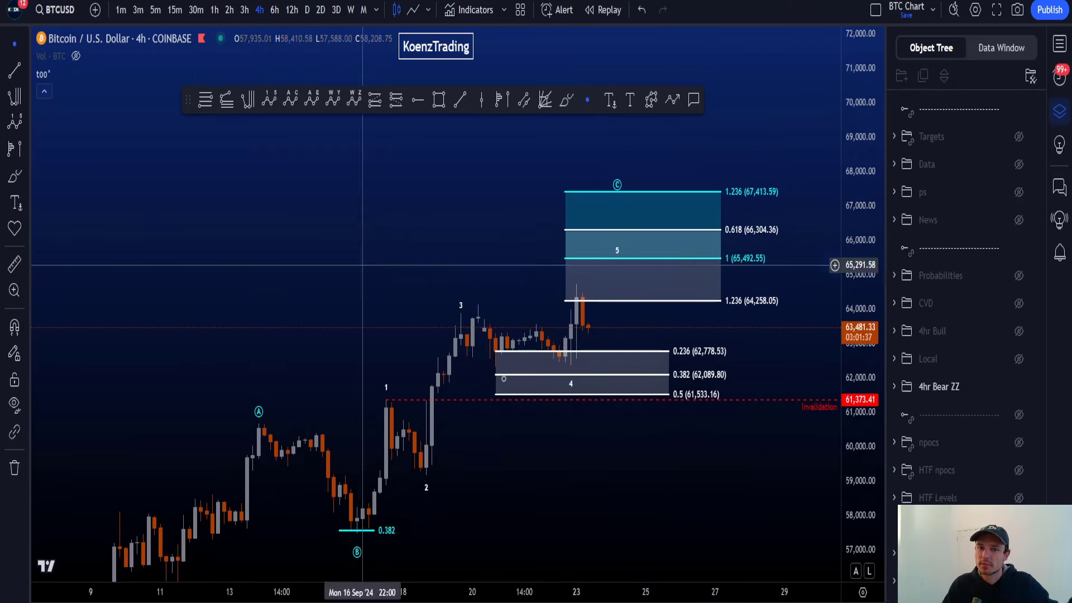
{"action": "scroll", "coordinate": [735, 450], "scroll_direction": "down", "scroll_amount": 2}
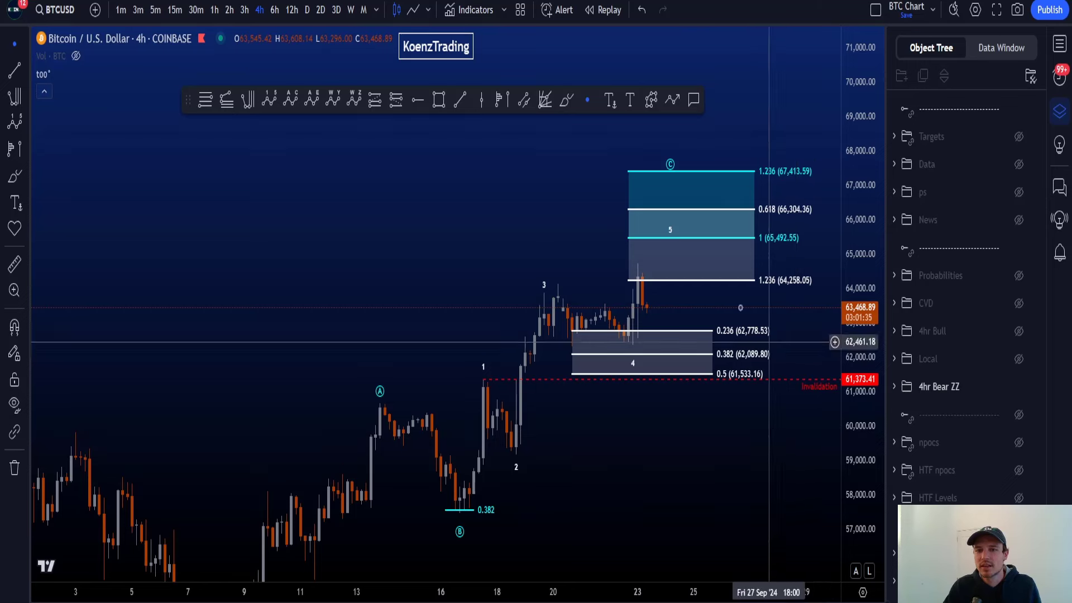
{"action": "left_click_drag", "start_coordinate": [671, 243], "coordinate": [637, 261]}
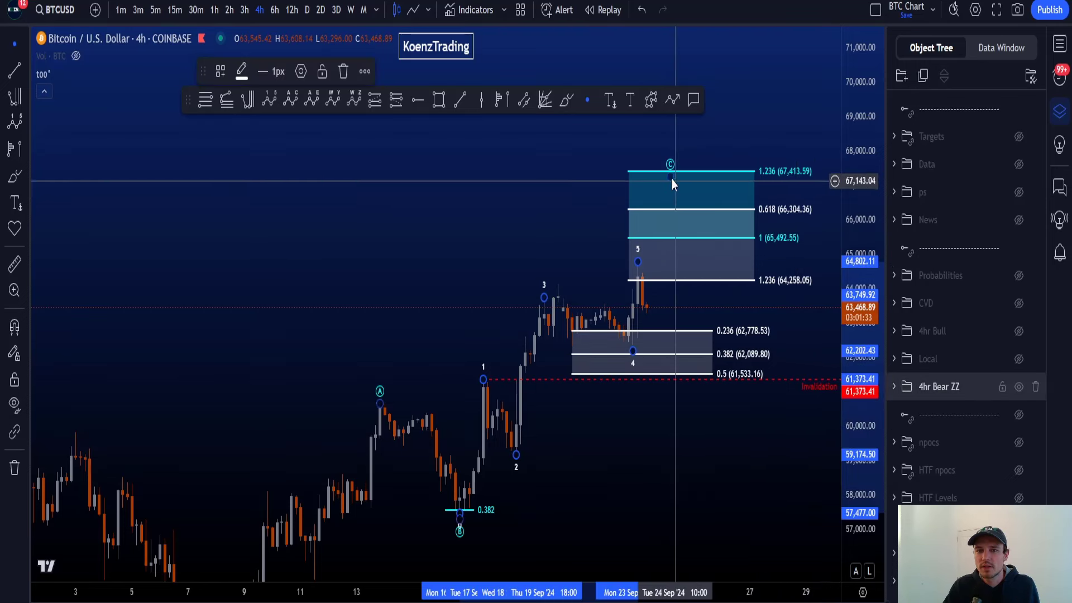
{"action": "mouse_move", "coordinate": [671, 179]}
{"action": "left_mouse_down"}
{"action": "mouse_move", "coordinate": [639, 203]}
{"action": "mouse_move", "coordinate": [635, 246]}
{"action": "left_mouse_up"}
{"action": "key", "text": "ctrl+z"}
{"action": "key", "text": "ctrl+z"}
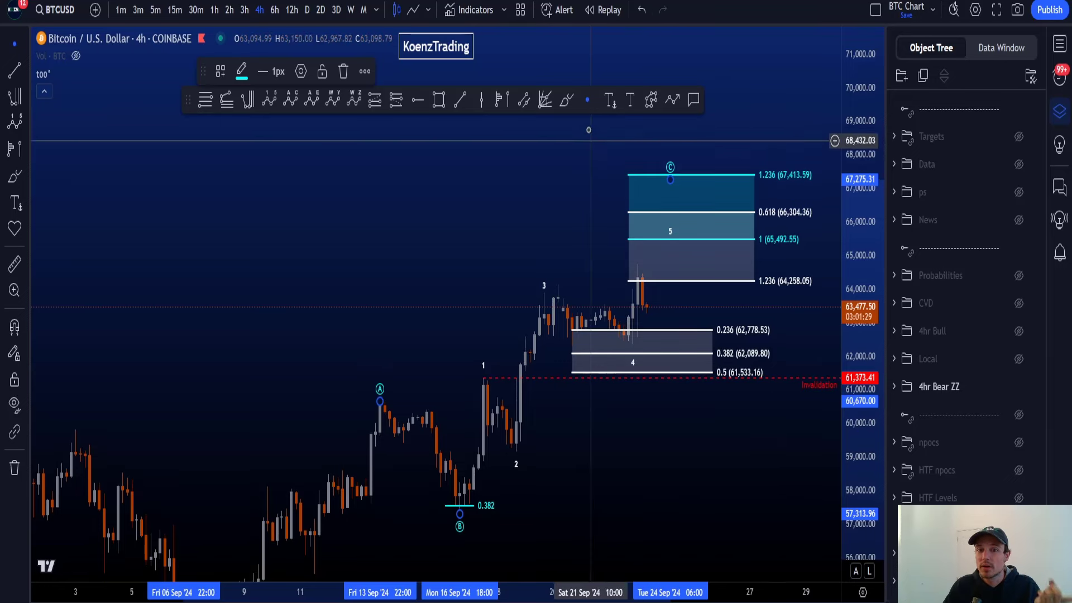
{"action": "left_click", "coordinate": [569, 102]}
{"action": "scroll", "coordinate": [614, 346], "scroll_direction": "up", "scroll_amount": 3}
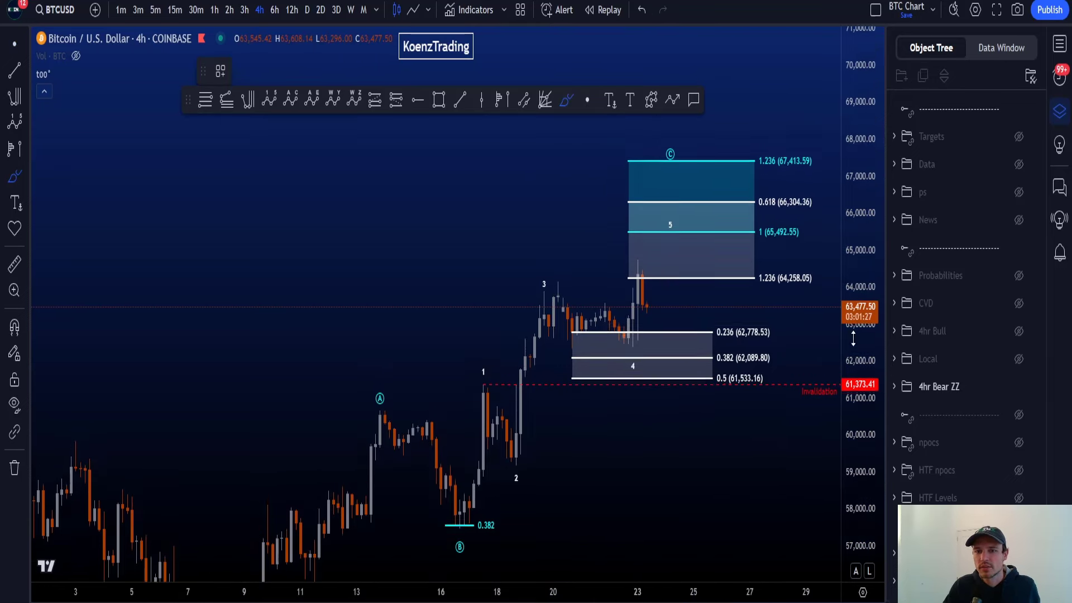
{"action": "mouse_move", "coordinate": [599, 347]}
{"action": "left_mouse_down"}
{"action": "mouse_move", "coordinate": [576, 362]}
{"action": "mouse_move", "coordinate": [617, 242]}
{"action": "left_mouse_up"}
{"action": "key", "text": "ctrl+z"}
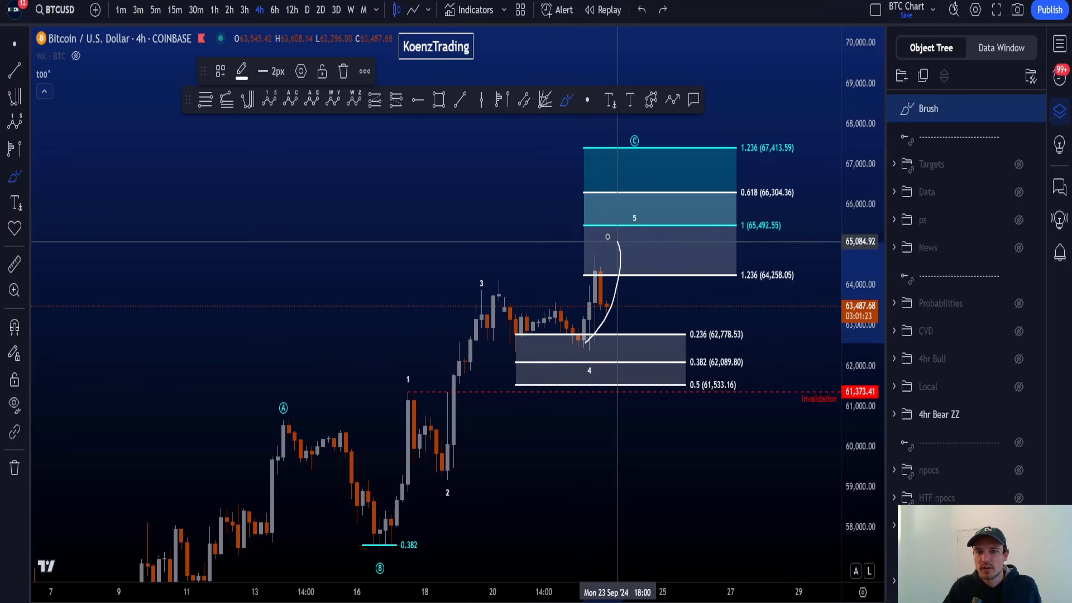
{"action": "key", "text": "ctrl+z"}
{"action": "left_click_drag", "start_coordinate": [637, 207], "coordinate": [635, 238]}
{"action": "key", "text": "ctrl+z"}
Hide the 4hr Bear ZZ drawings and try a brush line from the low to the wick, then undo it
{"action": "left_click", "coordinate": [1019, 390]}
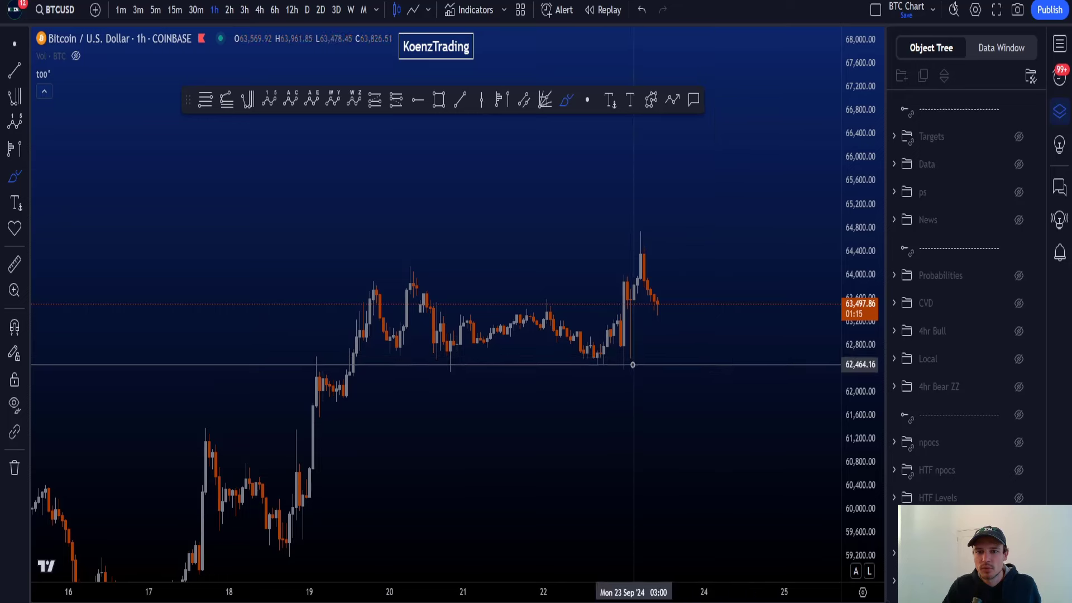
{"action": "left_click_drag", "start_coordinate": [625, 364], "coordinate": [643, 258]}
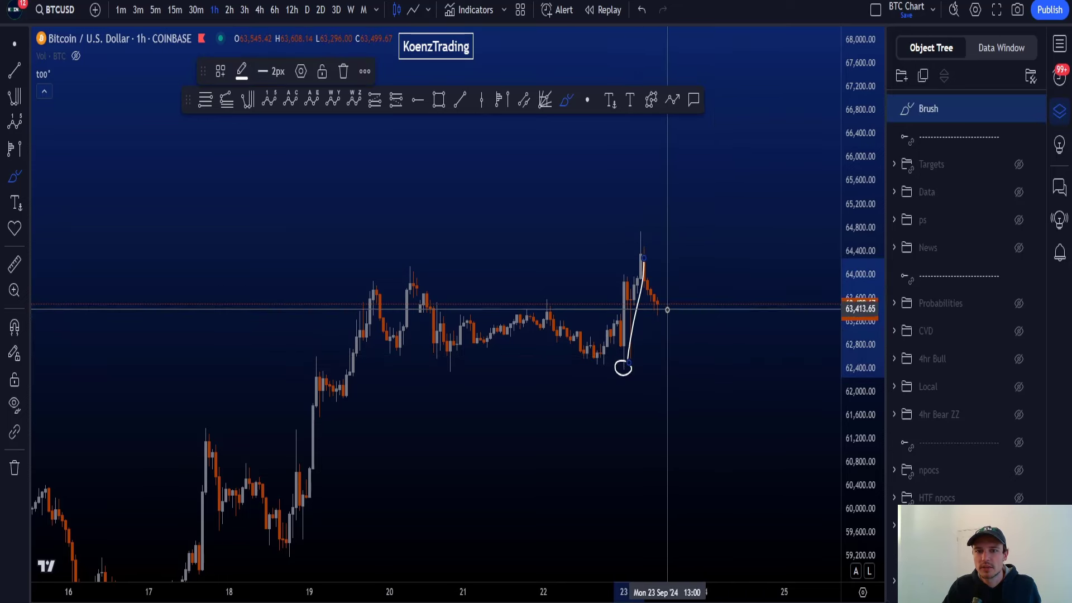
{"action": "key", "text": "ctrl+z"}
{"action": "scroll", "coordinate": [670, 316], "scroll_direction": "up", "scroll_amount": 3}
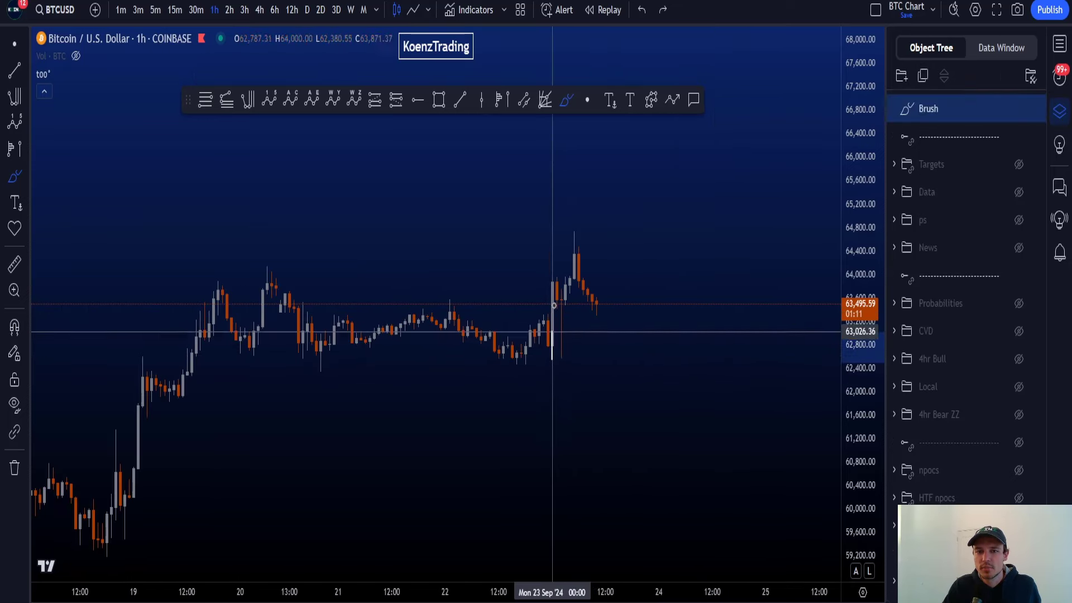
Sketch a widening wedge's upper and lower lines with a wave path inside, discarding trial strokes
{"action": "mouse_move", "coordinate": [552, 305]}
{"action": "left_mouse_down"}
{"action": "mouse_move", "coordinate": [574, 327]}
{"action": "mouse_move", "coordinate": [606, 213]}
{"action": "mouse_move", "coordinate": [657, 174]}
{"action": "left_mouse_up"}
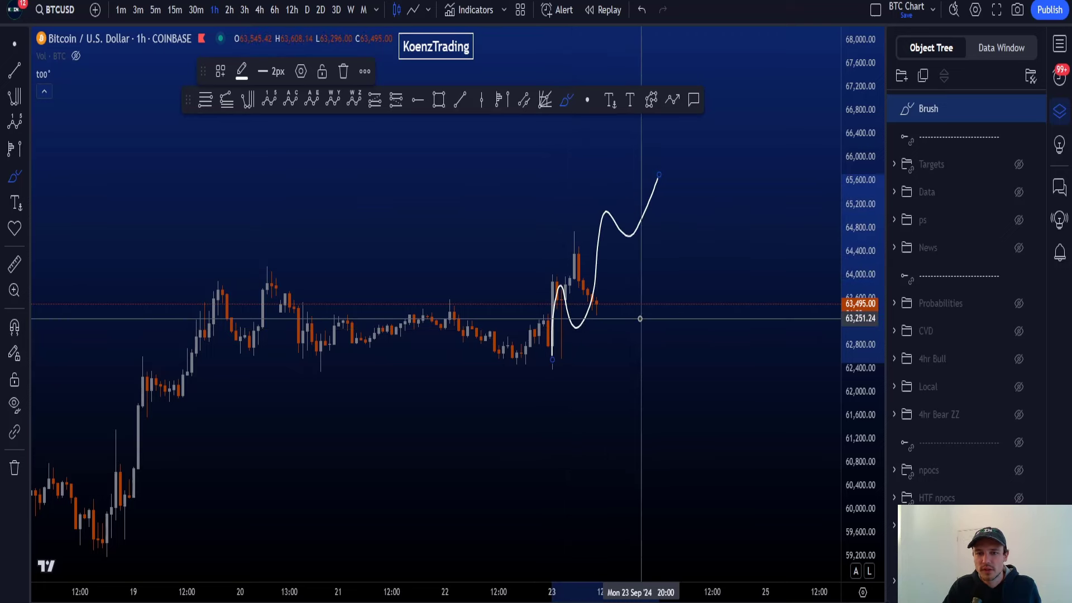
{"action": "key", "text": "ctrl+z"}
{"action": "left_click_drag", "start_coordinate": [550, 277], "coordinate": [628, 203]}
{"action": "left_click_drag", "start_coordinate": [593, 341], "coordinate": [640, 222]}
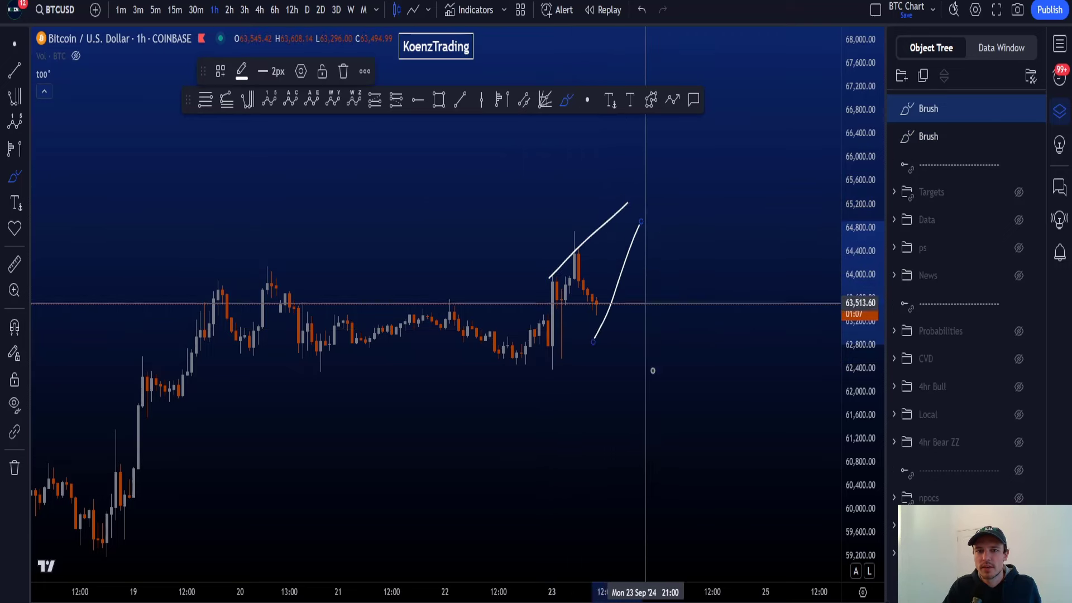
{"action": "mouse_move", "coordinate": [549, 353]}
{"action": "left_mouse_down"}
{"action": "mouse_move", "coordinate": [581, 297]}
{"action": "mouse_move", "coordinate": [626, 252]}
{"action": "mouse_move", "coordinate": [630, 202]}
{"action": "left_mouse_up"}
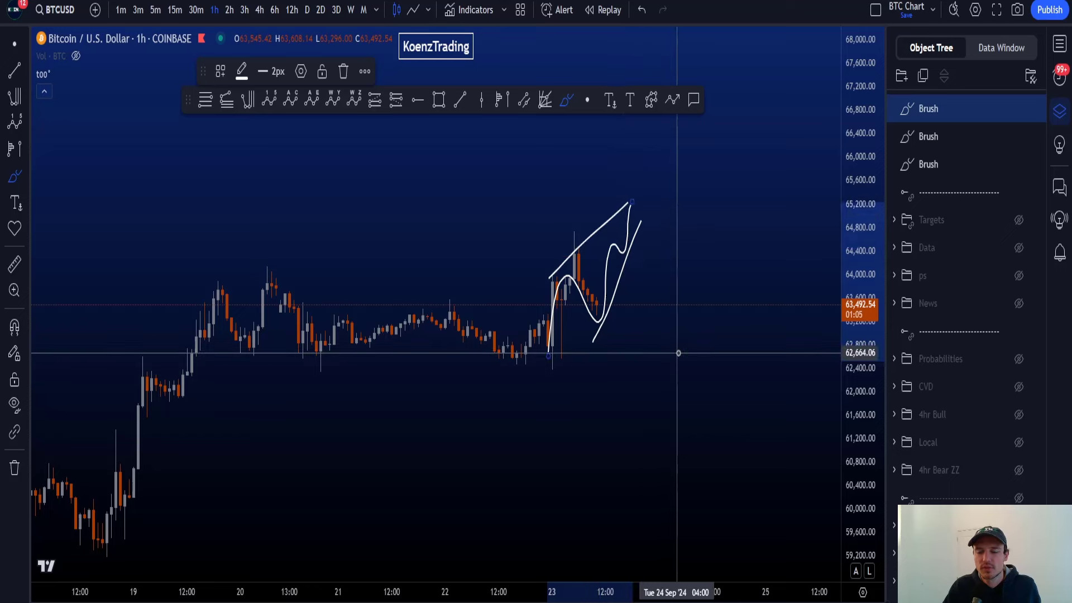
{"action": "key", "text": "ctrl+z"}
{"action": "key", "text": "ctrl+z"}
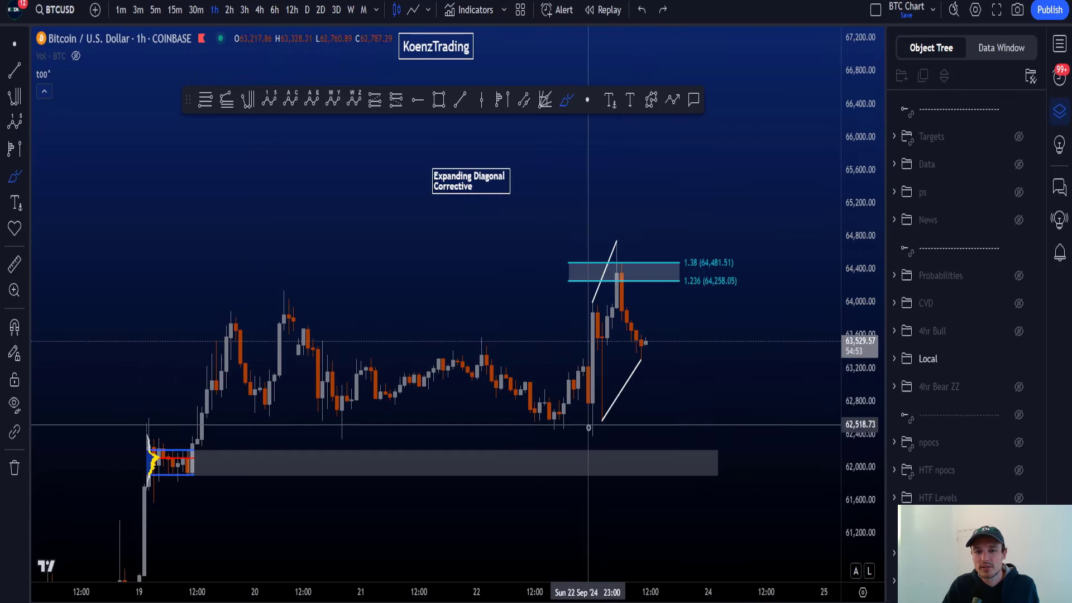
Try circling the price spike and writing a 5 above it, undoing both
{"action": "mouse_move", "coordinate": [591, 427]}
{"action": "left_mouse_down"}
{"action": "mouse_move", "coordinate": [678, 313]}
{"action": "mouse_move", "coordinate": [564, 385]}
{"action": "mouse_move", "coordinate": [635, 417]}
{"action": "left_mouse_up"}
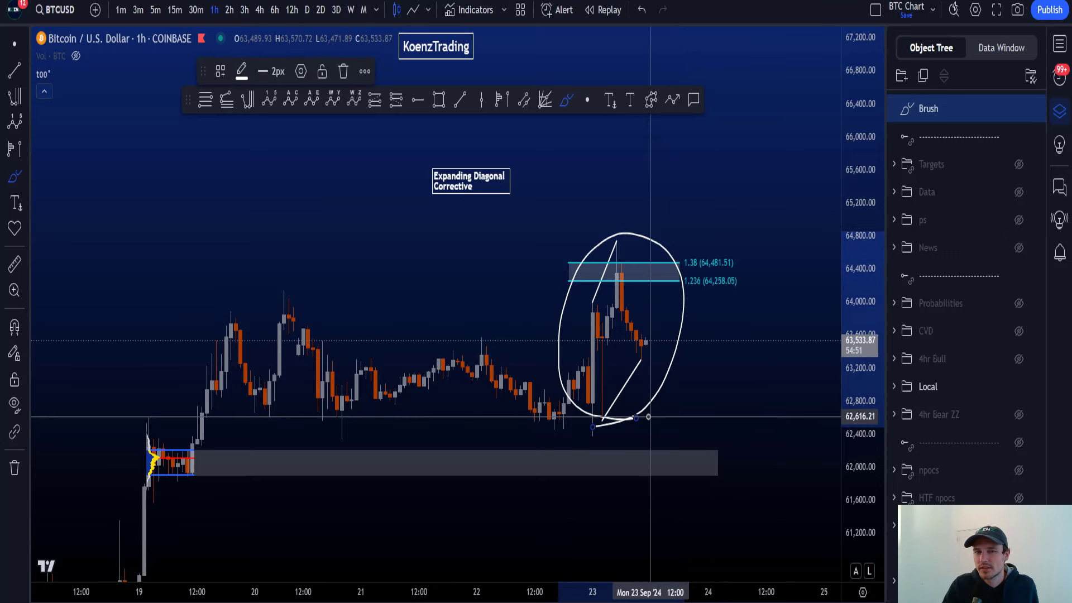
{"action": "key", "text": "ctrl+z"}
{"action": "mouse_move", "coordinate": [618, 156]}
{"action": "left_mouse_down"}
{"action": "mouse_move", "coordinate": [612, 223]}
{"action": "mouse_move", "coordinate": [646, 164]}
{"action": "left_mouse_up"}
{"action": "left_click_drag", "start_coordinate": [626, 247], "coordinate": [620, 235]}
{"action": "key", "text": "ctrl+z"}
{"action": "key", "text": "ctrl+z"}
{"action": "key", "text": "ctrl+z"}
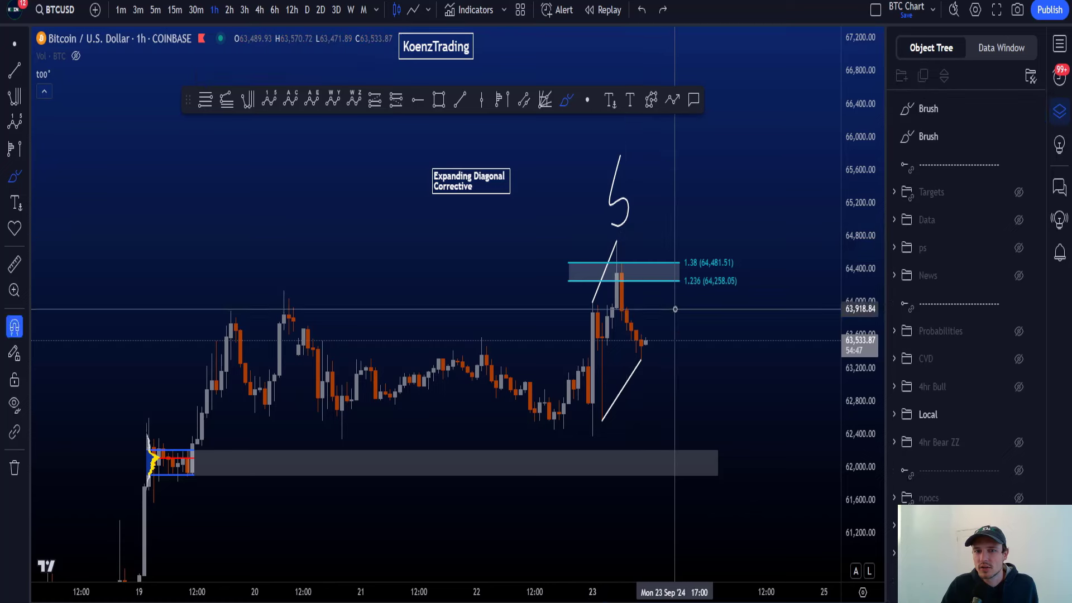
Sketch projected price paths from the spike to a new high, then undo them
{"action": "left_click_drag", "start_coordinate": [592, 432], "coordinate": [592, 352]}
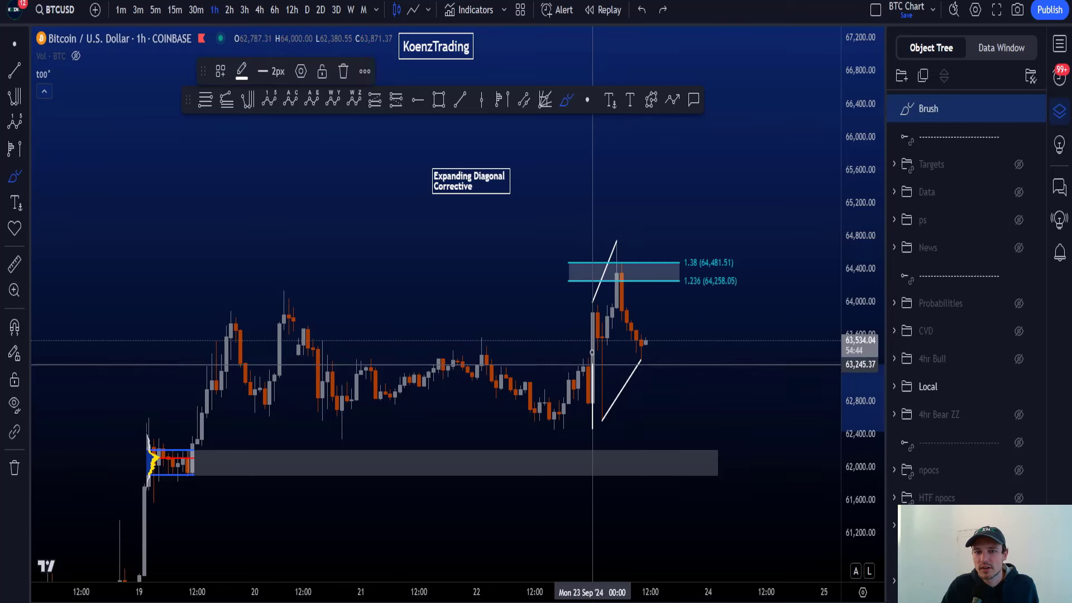
{"action": "mouse_move", "coordinate": [598, 310]}
{"action": "left_mouse_down"}
{"action": "mouse_move", "coordinate": [642, 269]}
{"action": "mouse_move", "coordinate": [664, 195]}
{"action": "mouse_move", "coordinate": [722, 128]}
{"action": "left_mouse_up"}
{"action": "key", "text": "ctrl+z"}
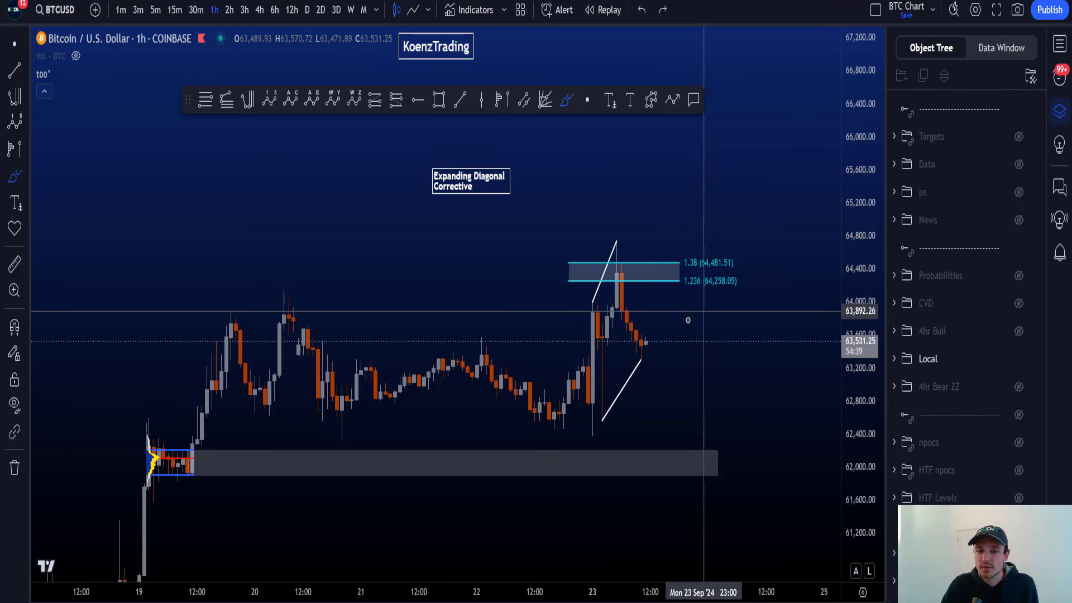
{"action": "mouse_move", "coordinate": [590, 426]}
{"action": "left_mouse_down"}
{"action": "mouse_move", "coordinate": [590, 338]}
{"action": "mouse_move", "coordinate": [597, 381]}
{"action": "mouse_move", "coordinate": [622, 267]}
{"action": "left_mouse_up"}
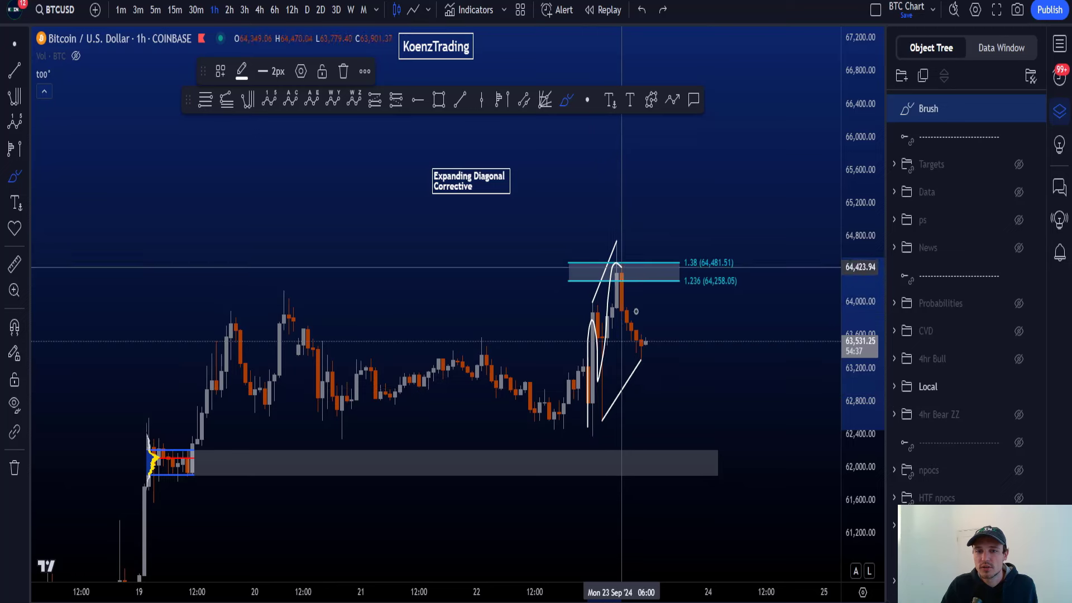
{"action": "left_click_drag", "start_coordinate": [655, 312], "coordinate": [689, 198]}
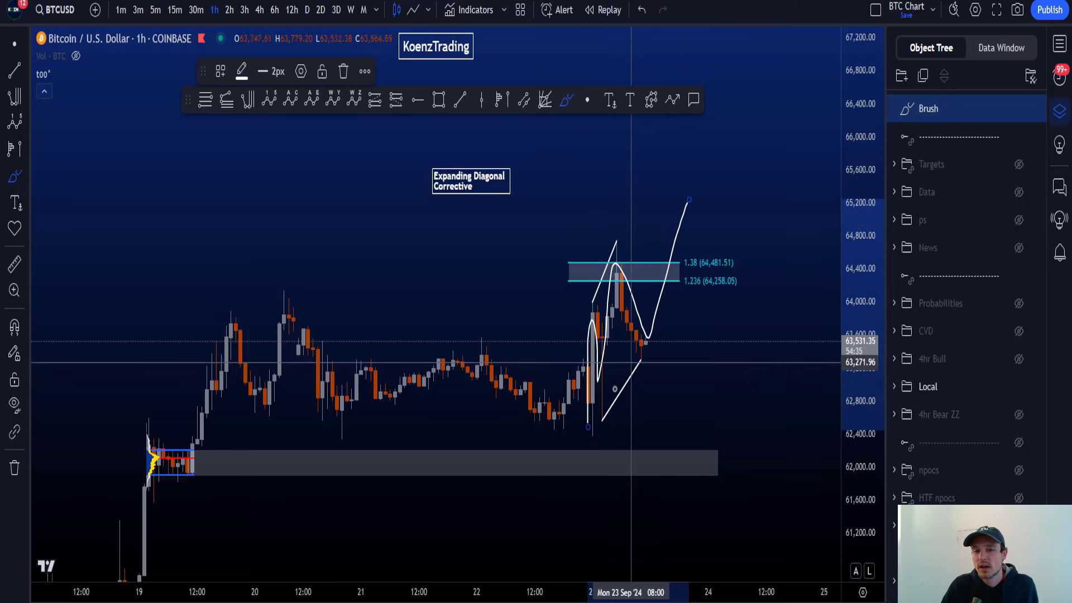
{"action": "left_click_drag", "start_coordinate": [603, 420], "coordinate": [621, 417]}
{"action": "key", "text": "ctrl+z"}
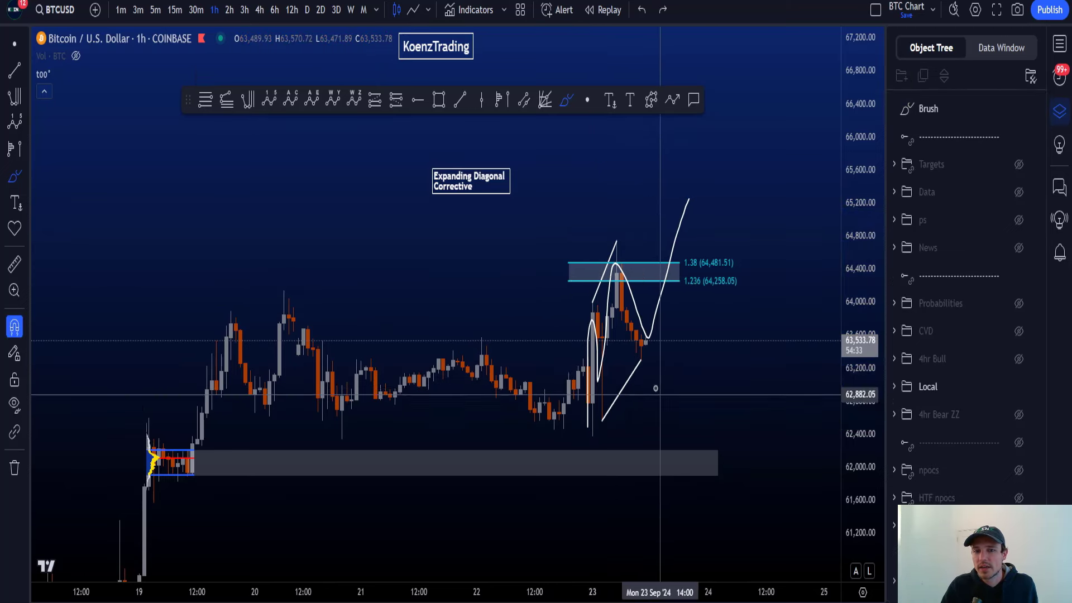
{"action": "key", "text": "ctrl+z"}
Try a zig-zag, a ring around the Expanding Diagonal label and a range curve, undoing each
{"action": "mouse_move", "coordinate": [621, 263]}
{"action": "left_mouse_down"}
{"action": "mouse_move", "coordinate": [642, 343]}
{"action": "mouse_move", "coordinate": [602, 417]}
{"action": "left_mouse_up"}
{"action": "key", "text": "ctrl+z"}
{"action": "key", "text": "ctrl+z"}
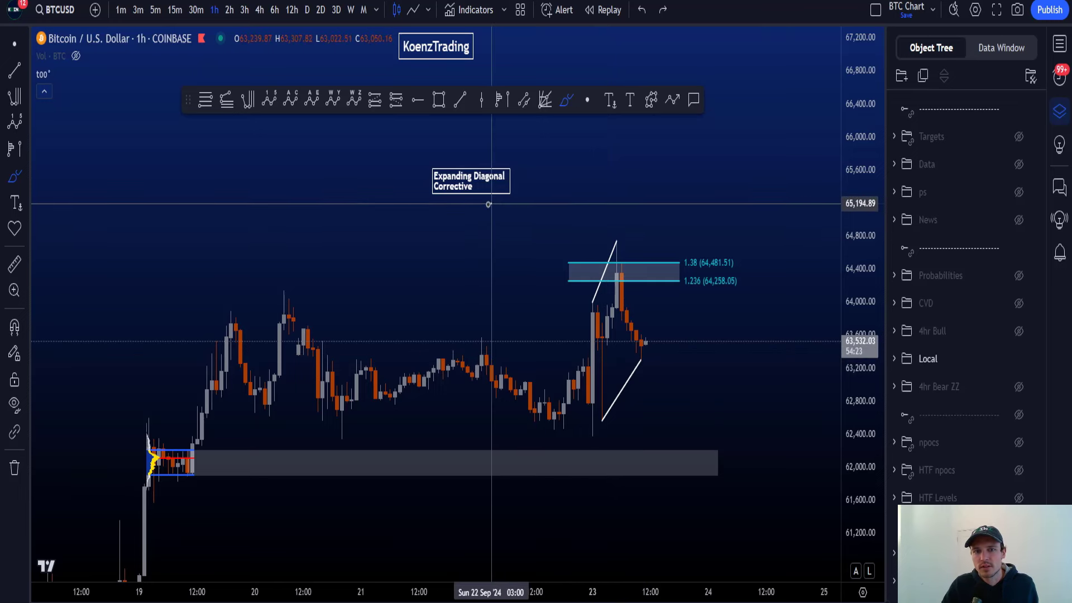
{"action": "mouse_move", "coordinate": [489, 205]}
{"action": "left_mouse_down"}
{"action": "mouse_move", "coordinate": [432, 202]}
{"action": "mouse_move", "coordinate": [430, 182]}
{"action": "mouse_move", "coordinate": [514, 192]}
{"action": "mouse_move", "coordinate": [490, 205]}
{"action": "left_mouse_up"}
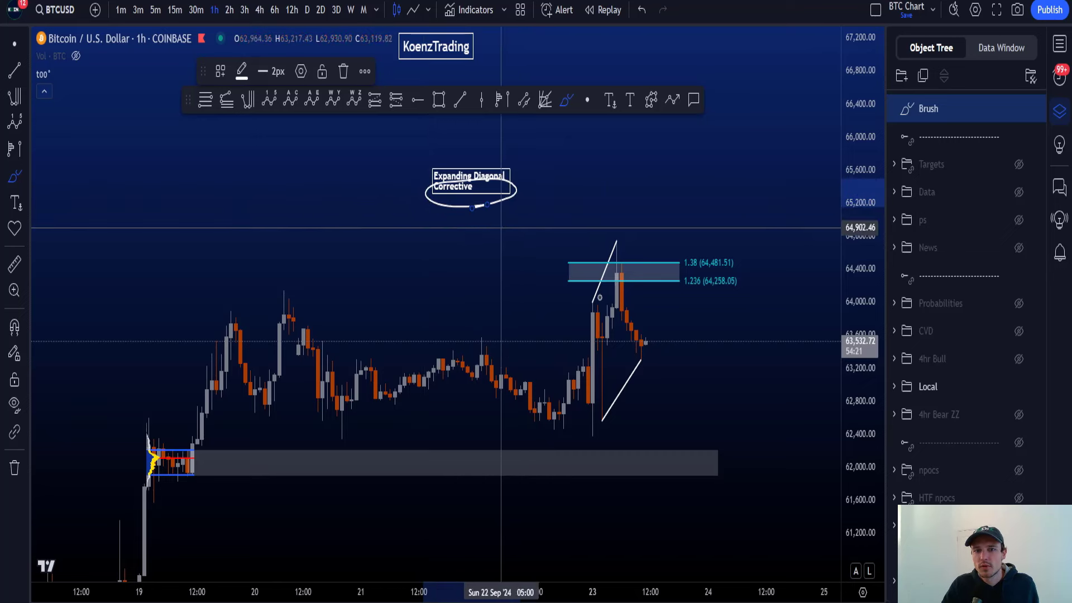
{"action": "key", "text": "ctrl+z"}
{"action": "mouse_move", "coordinate": [238, 314]}
{"action": "left_mouse_down"}
{"action": "mouse_move", "coordinate": [516, 393]}
{"action": "mouse_move", "coordinate": [664, 316]}
{"action": "left_mouse_up"}
{"action": "left_click_drag", "start_coordinate": [700, 396], "coordinate": [720, 453]}
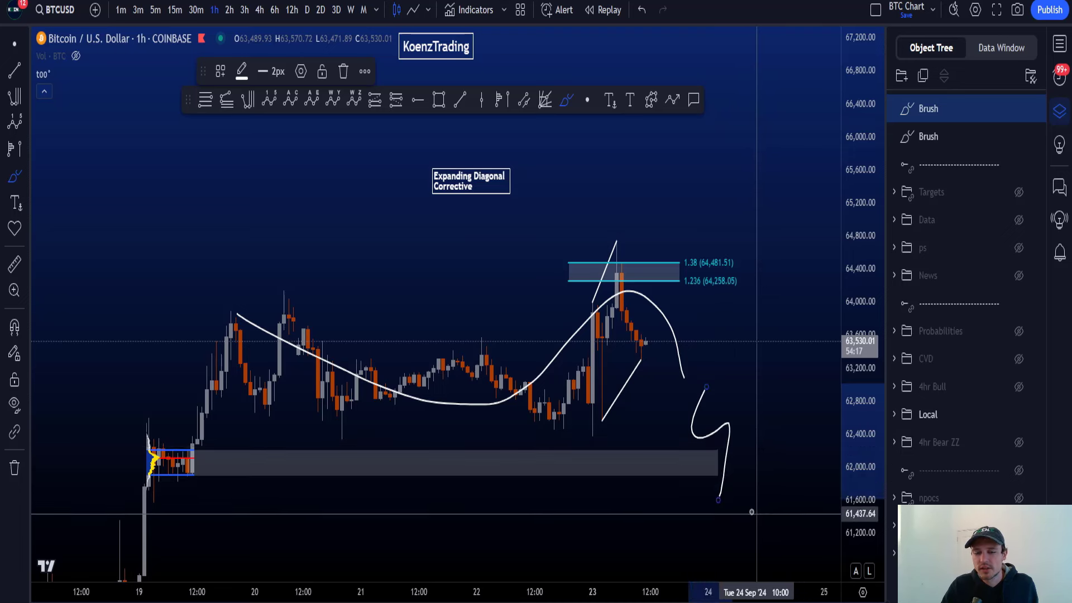
{"action": "key", "text": "ctrl+z"}
{"action": "key", "text": "ctrl+z"}
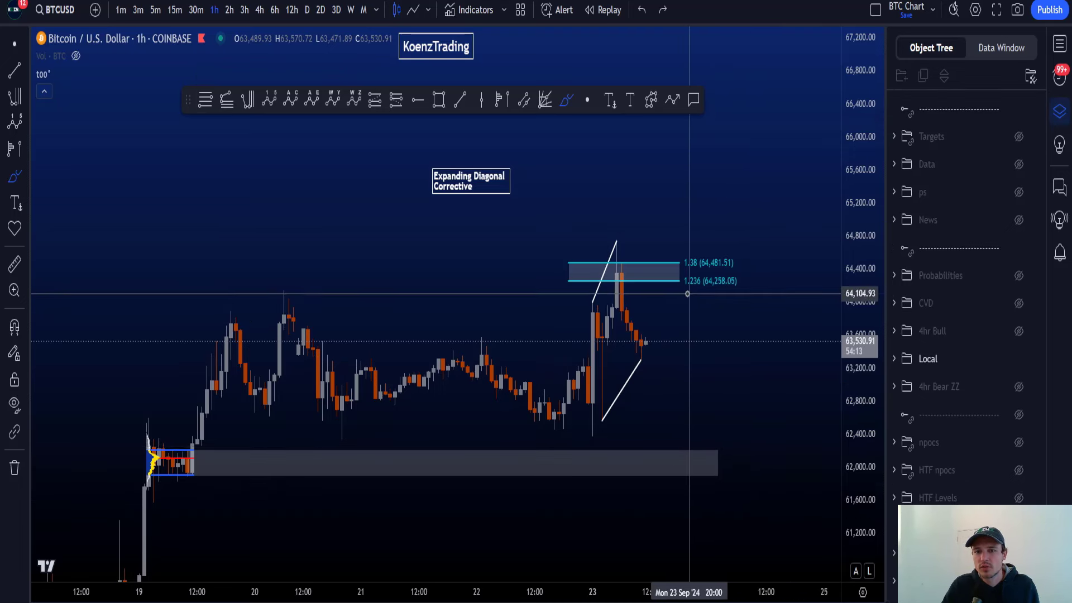
Try marking the Fibonacci zone, consolidation range and 1.236 level, undoing each mark
{"action": "mouse_move", "coordinate": [689, 293]}
{"action": "left_mouse_down"}
{"action": "mouse_move", "coordinate": [564, 281]}
{"action": "mouse_move", "coordinate": [586, 251]}
{"action": "mouse_move", "coordinate": [748, 251]}
{"action": "mouse_move", "coordinate": [747, 291]}
{"action": "mouse_move", "coordinate": [674, 300]}
{"action": "left_mouse_up"}
{"action": "key", "text": "ctrl+z"}
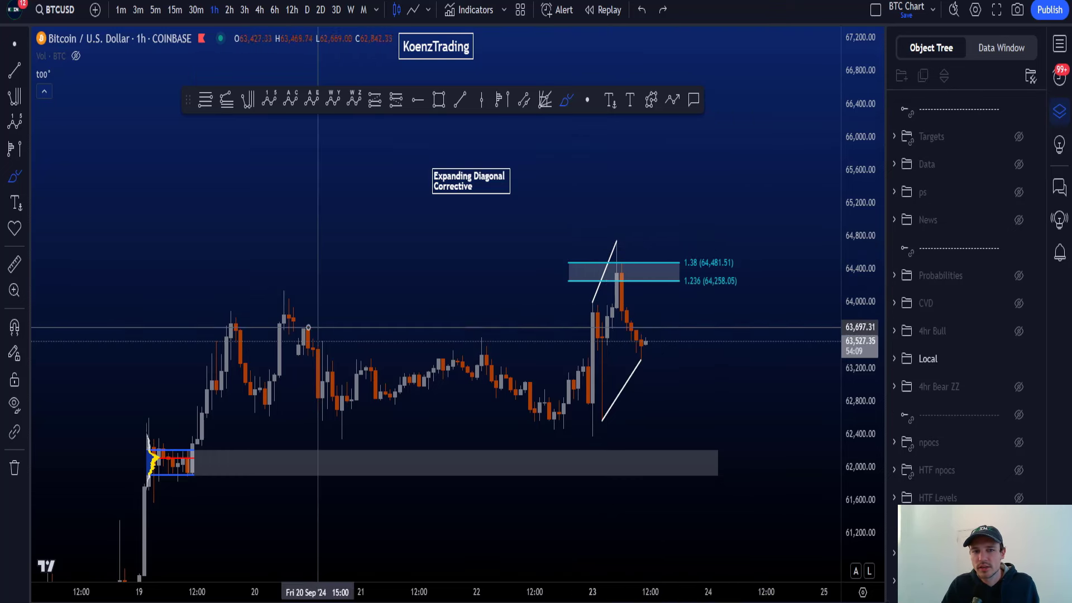
{"action": "mouse_move", "coordinate": [249, 313]}
{"action": "left_mouse_down"}
{"action": "mouse_move", "coordinate": [248, 332]}
{"action": "mouse_move", "coordinate": [245, 313]}
{"action": "mouse_move", "coordinate": [566, 444]}
{"action": "left_mouse_up"}
{"action": "key", "text": "ctrl+z"}
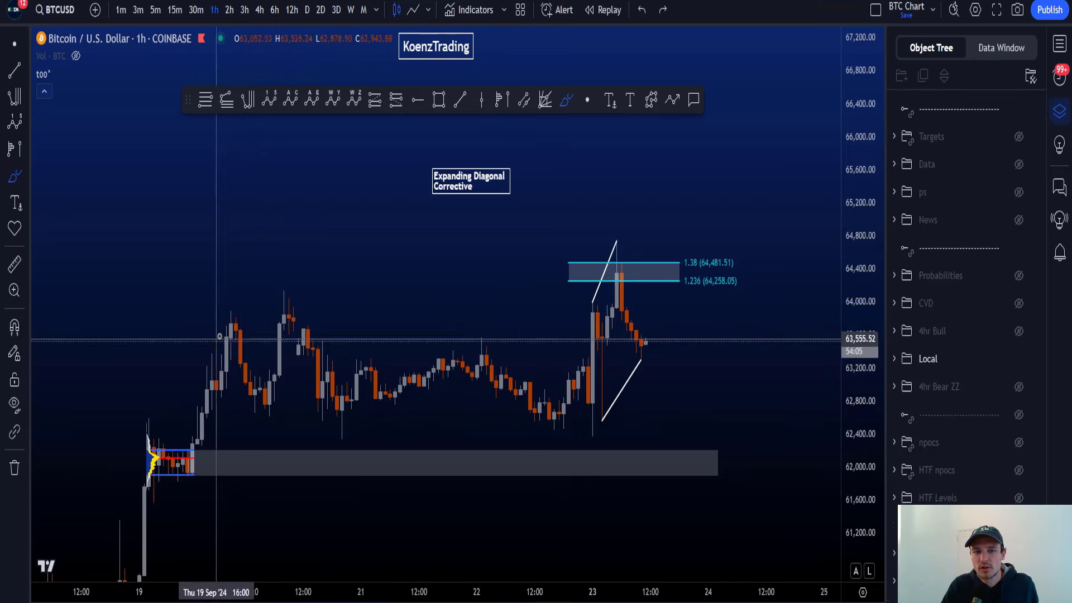
{"action": "mouse_move", "coordinate": [227, 343]}
{"action": "left_mouse_down"}
{"action": "mouse_move", "coordinate": [609, 416]}
{"action": "mouse_move", "coordinate": [193, 380]}
{"action": "mouse_move", "coordinate": [217, 346]}
{"action": "left_mouse_up"}
{"action": "key", "text": "ctrl+z"}
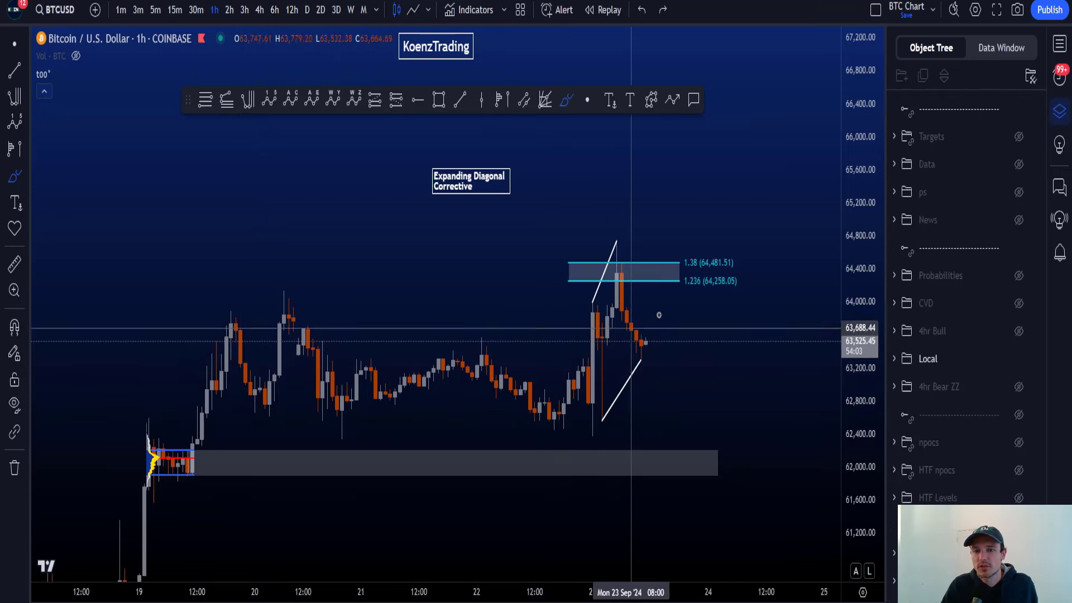
{"action": "left_click_drag", "start_coordinate": [688, 297], "coordinate": [743, 295]}
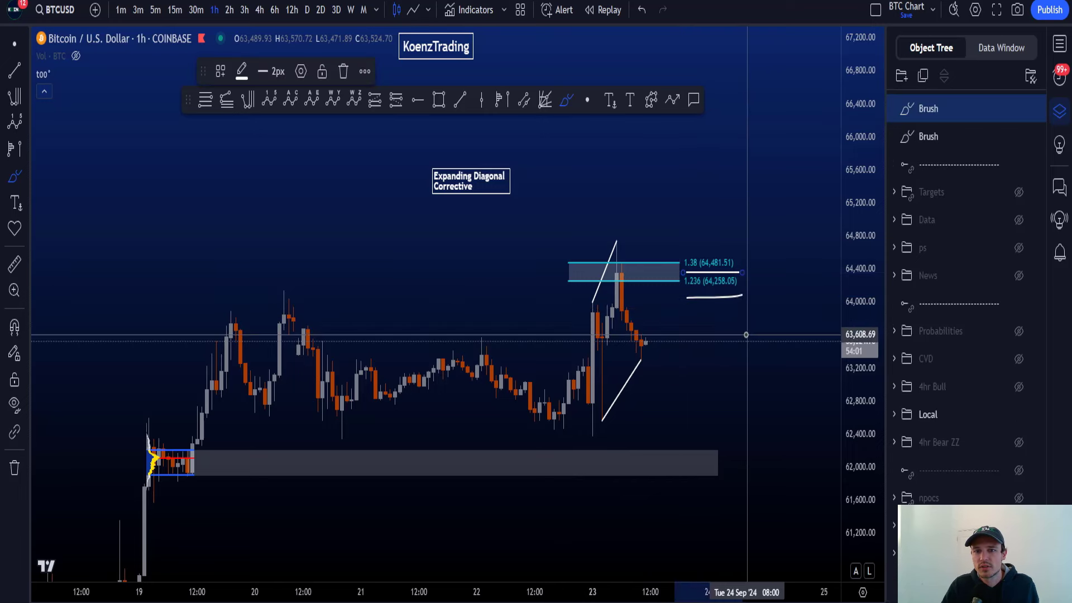
{"action": "key", "text": "ctrl+z"}
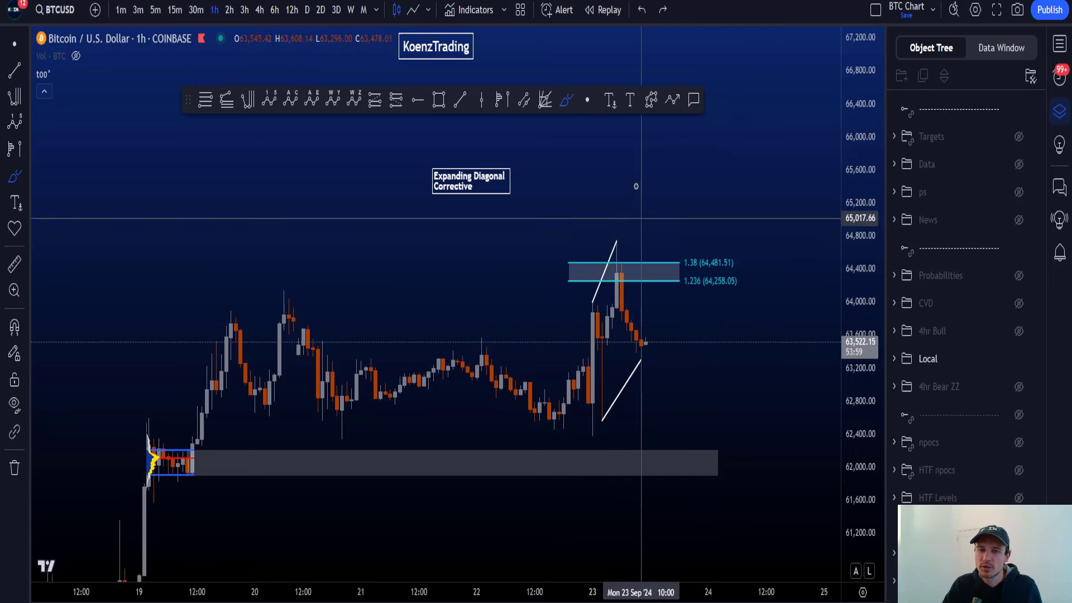
Draw a heart-like mark above the spike, discarding a projected path sketched afterward
{"action": "mouse_move", "coordinate": [631, 163]}
{"action": "left_mouse_down"}
{"action": "mouse_move", "coordinate": [682, 184]}
{"action": "mouse_move", "coordinate": [648, 218]}
{"action": "mouse_move", "coordinate": [631, 188]}
{"action": "left_mouse_up"}
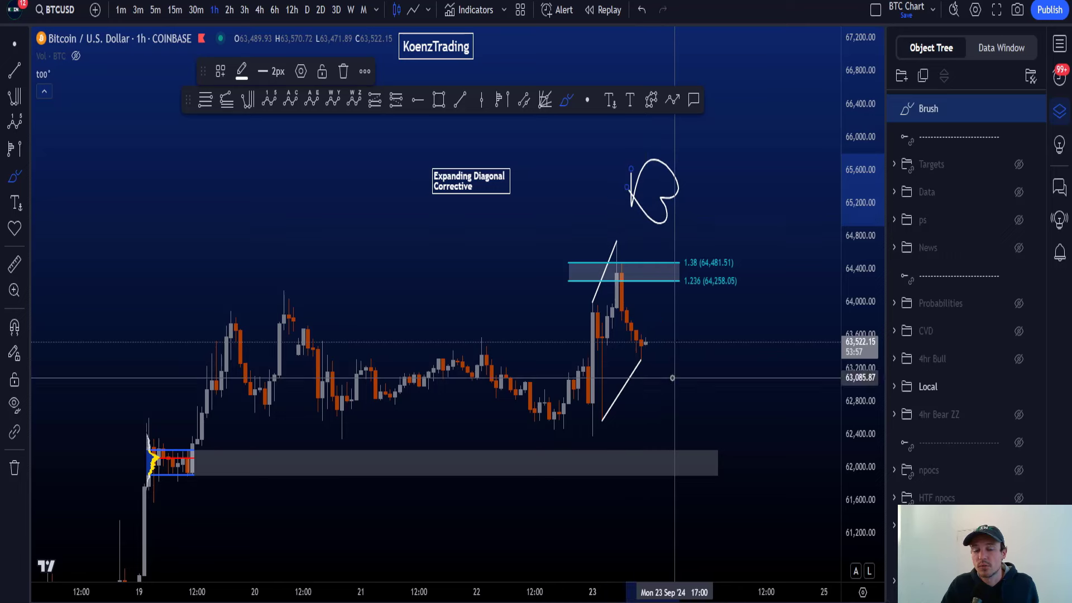
{"action": "mouse_move", "coordinate": [236, 323]}
{"action": "left_mouse_down"}
{"action": "mouse_move", "coordinate": [468, 407]}
{"action": "mouse_move", "coordinate": [575, 338]}
{"action": "mouse_move", "coordinate": [621, 263]}
{"action": "mouse_move", "coordinate": [670, 441]}
{"action": "left_mouse_up"}
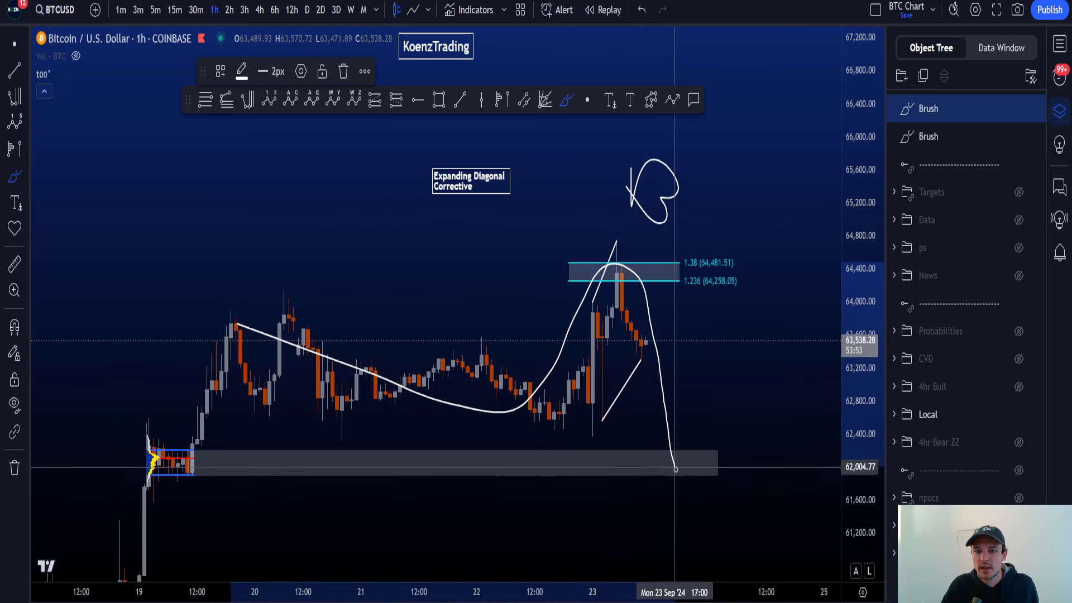
{"action": "left_click_drag", "start_coordinate": [713, 412], "coordinate": [749, 282]}
{"action": "key", "text": "ctrl+z"}
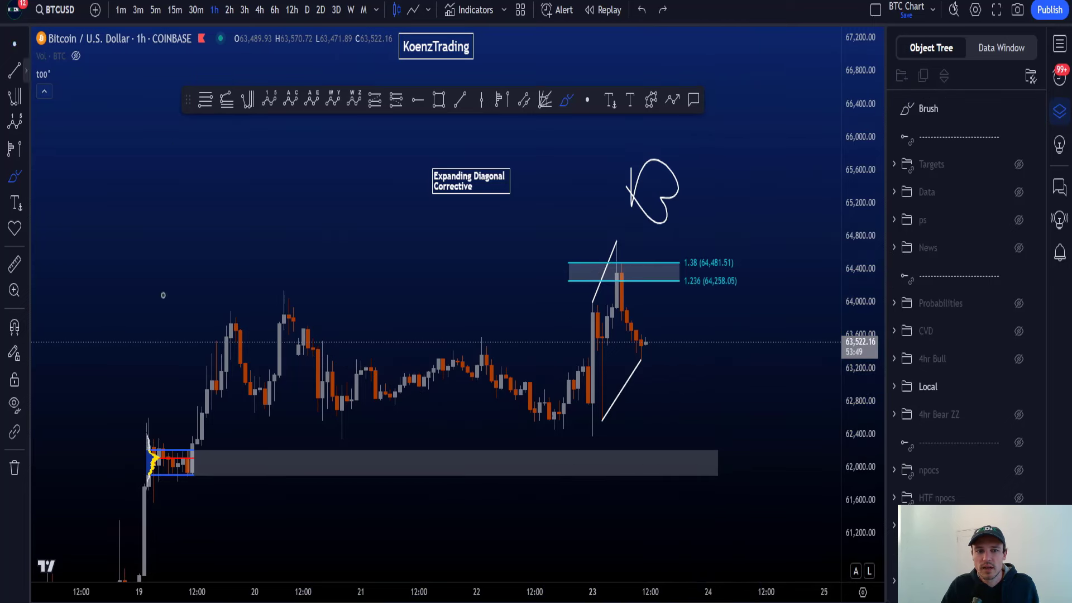
Delete the heart-like brush mark above the spike
{"action": "left_click", "coordinate": [270, 472]}
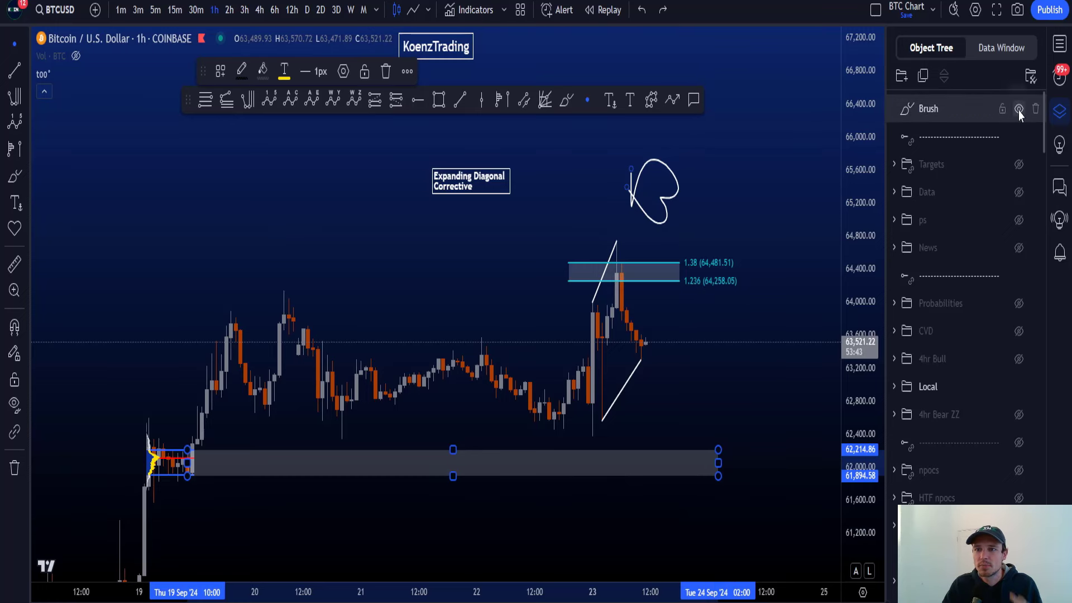
{"action": "left_click", "coordinate": [1033, 109]}
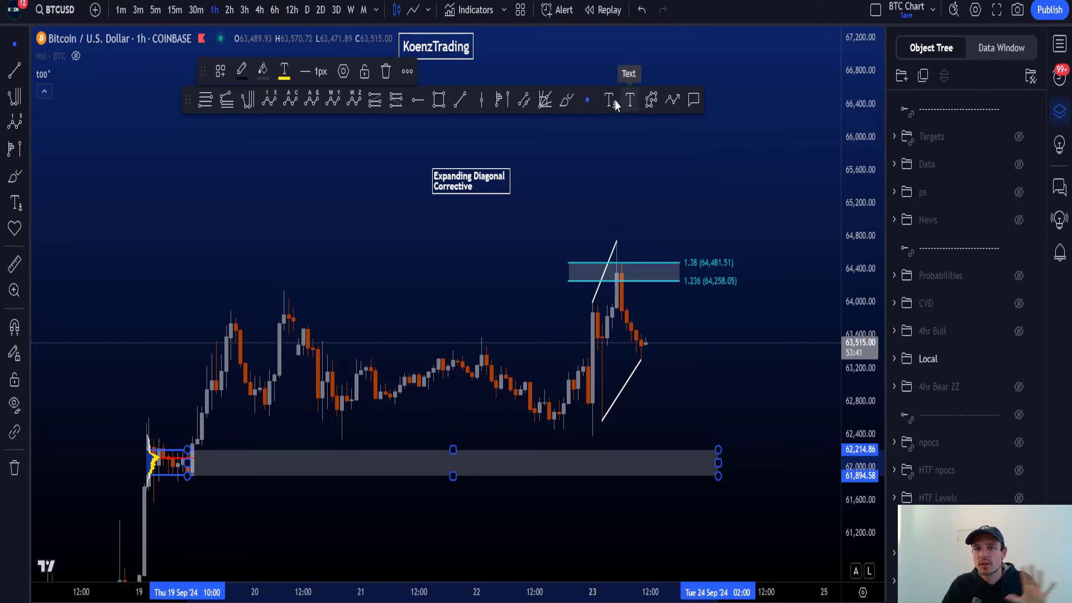
{"action": "left_click", "coordinate": [571, 103]}
Circle the wick top near 64,800, after discarding two trial ellipses
{"action": "mouse_move", "coordinate": [163, 323]}
{"action": "left_mouse_down"}
{"action": "mouse_move", "coordinate": [474, 517]}
{"action": "mouse_move", "coordinate": [562, 268]}
{"action": "left_mouse_up"}
{"action": "key", "text": "ctrl+z"}
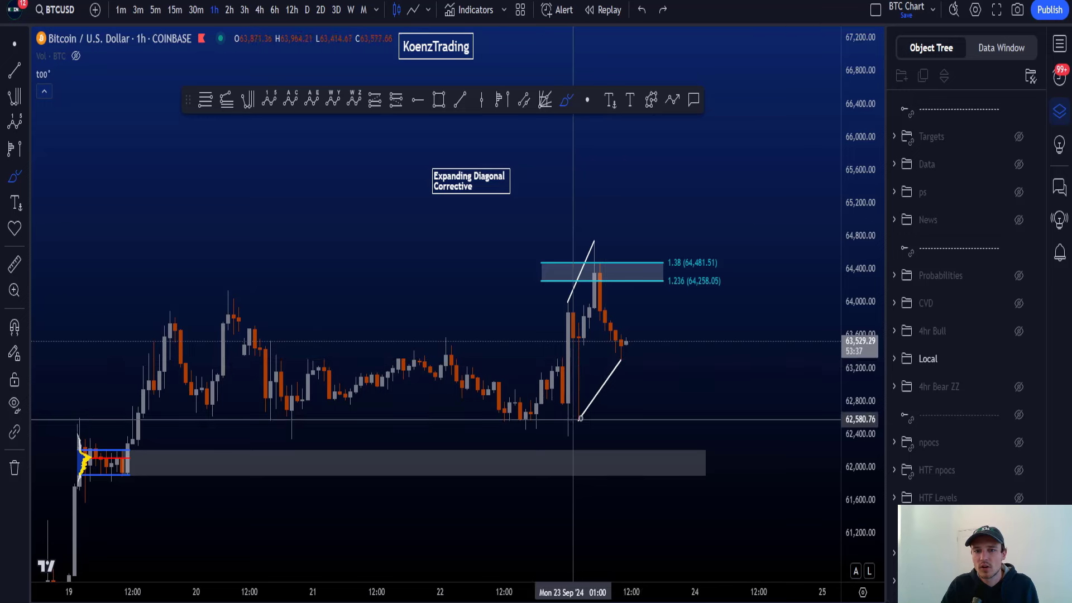
{"action": "mouse_move", "coordinate": [580, 427]}
{"action": "left_mouse_down"}
{"action": "mouse_move", "coordinate": [619, 239]}
{"action": "mouse_move", "coordinate": [642, 385]}
{"action": "mouse_move", "coordinate": [599, 426]}
{"action": "mouse_move", "coordinate": [583, 372]}
{"action": "mouse_move", "coordinate": [599, 258]}
{"action": "left_mouse_up"}
{"action": "key", "text": "ctrl+z"}
{"action": "key", "text": "ctrl+z"}
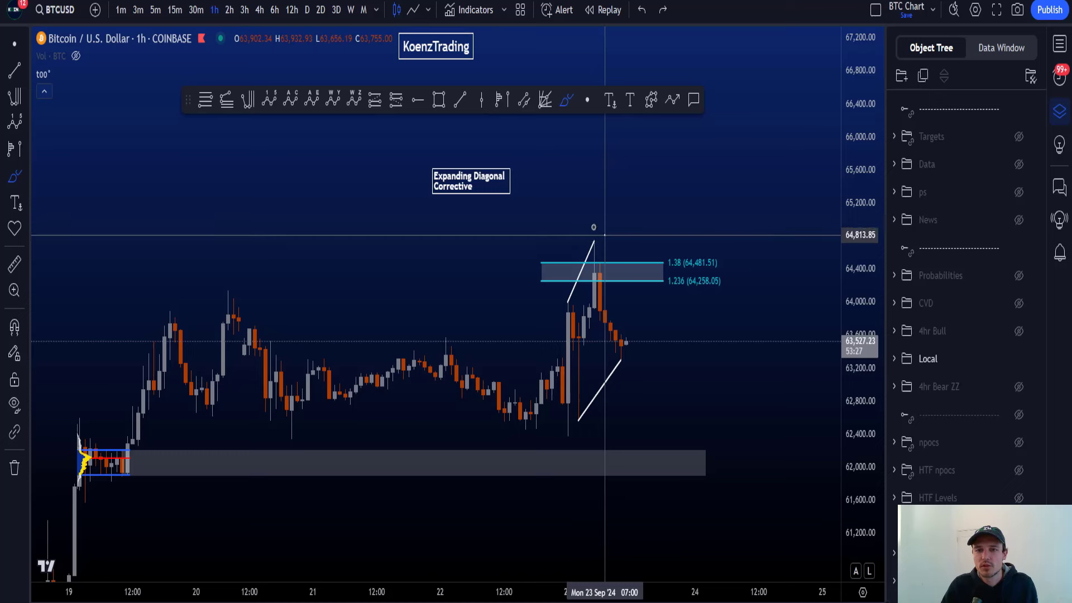
{"action": "mouse_move", "coordinate": [593, 227]}
{"action": "left_mouse_down"}
{"action": "mouse_move", "coordinate": [607, 261]}
{"action": "mouse_move", "coordinate": [600, 230]}
{"action": "left_mouse_up"}
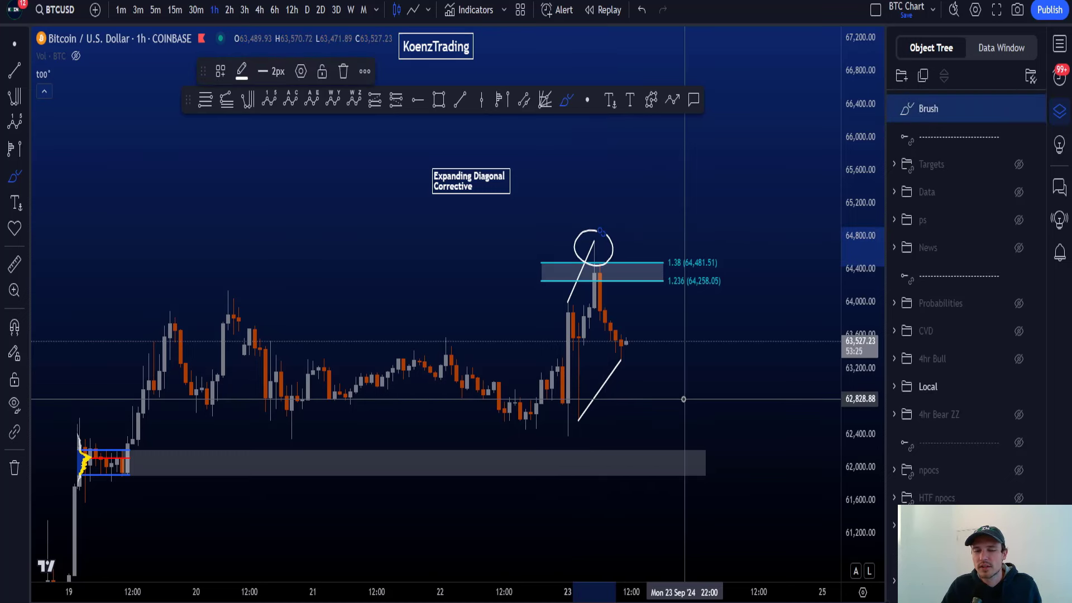
Hide the Local drawings, switch to the 4h interval and show the 4hr Bull count
{"action": "left_click", "coordinate": [1018, 359]}
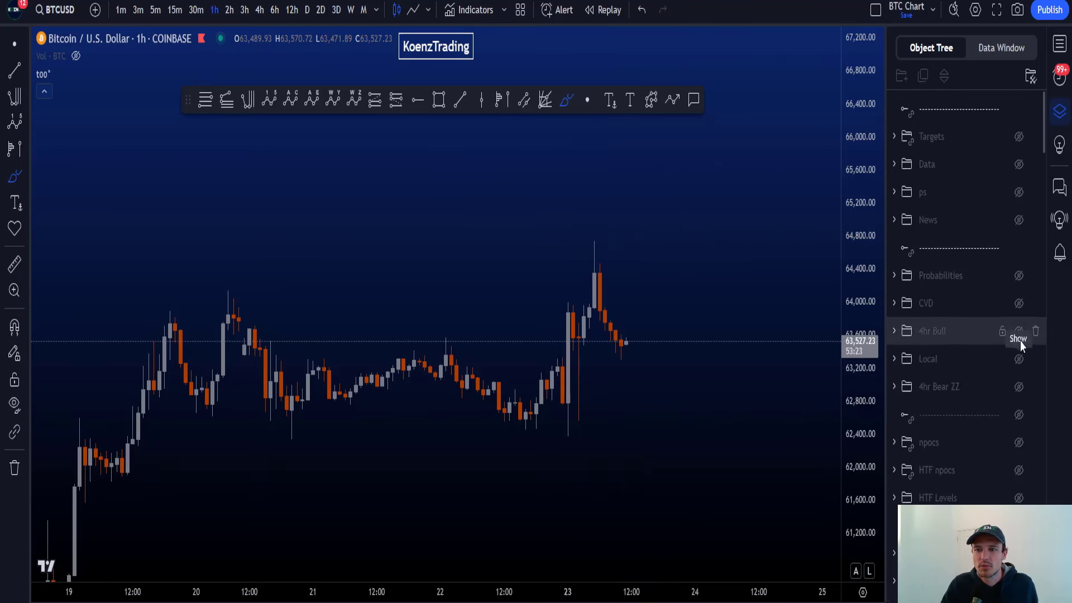
{"action": "left_click", "coordinate": [1020, 337]}
{"action": "left_click", "coordinate": [259, 9]}
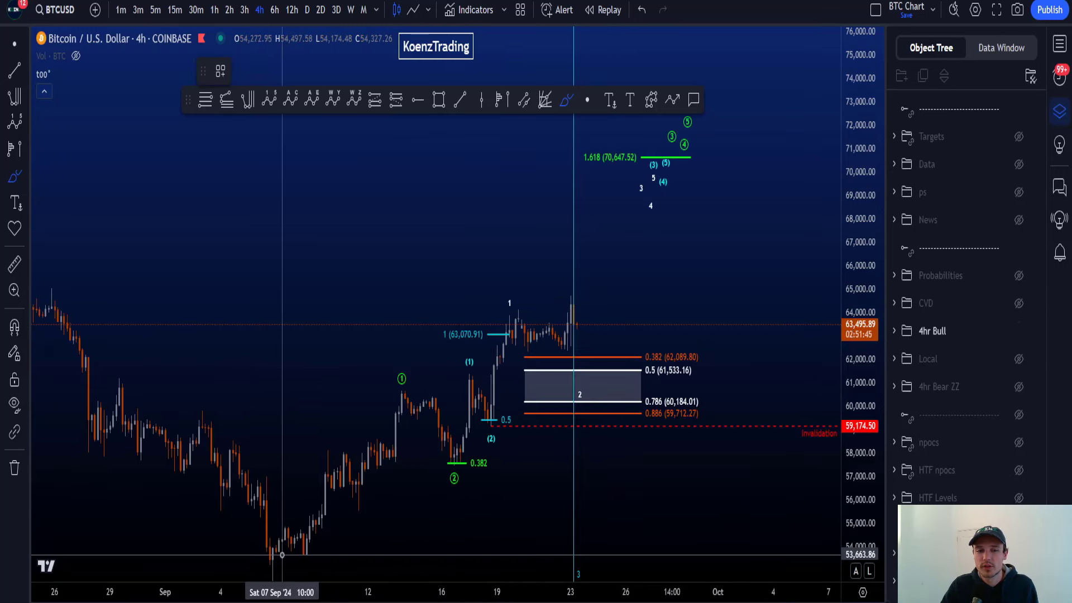
Sketch rally paths from the September low and a loop on the latest spike, undoing all
{"action": "mouse_move", "coordinate": [286, 555]}
{"action": "left_mouse_down"}
{"action": "mouse_move", "coordinate": [342, 480]}
{"action": "mouse_move", "coordinate": [413, 418]}
{"action": "mouse_move", "coordinate": [473, 385]}
{"action": "mouse_move", "coordinate": [509, 335]}
{"action": "mouse_move", "coordinate": [572, 370]}
{"action": "mouse_move", "coordinate": [663, 129]}
{"action": "left_mouse_up"}
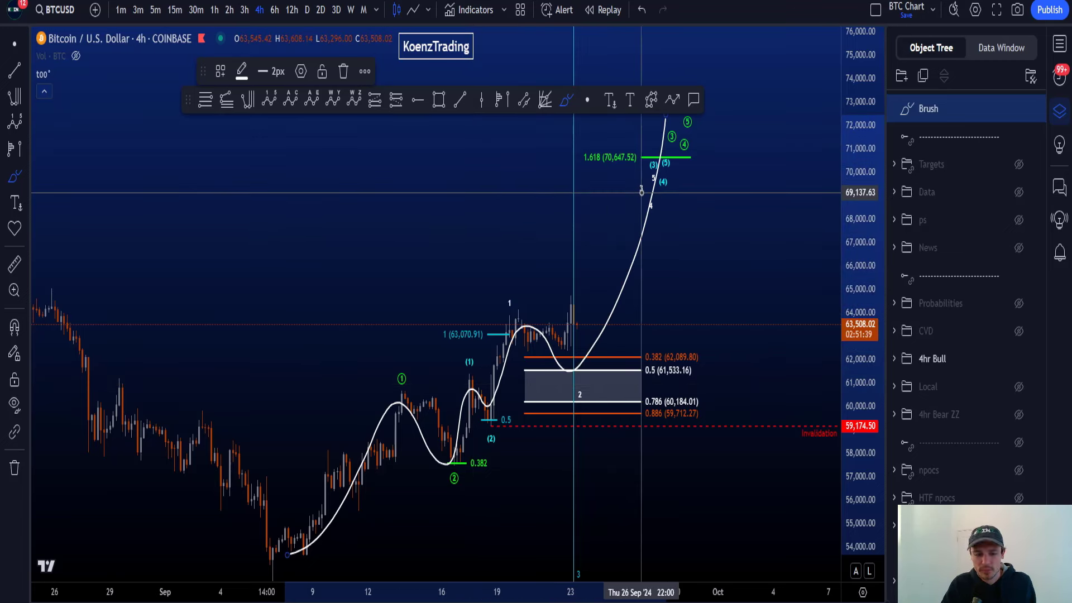
{"action": "key", "text": "ctrl+z"}
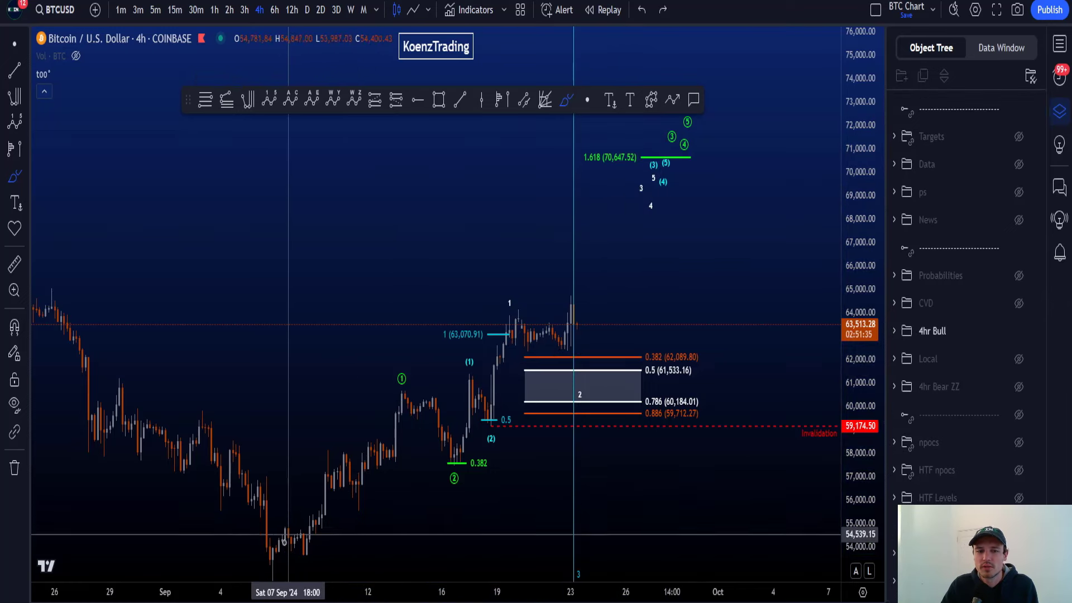
{"action": "mouse_move", "coordinate": [282, 547]}
{"action": "left_mouse_down"}
{"action": "mouse_move", "coordinate": [407, 384]}
{"action": "mouse_move", "coordinate": [455, 452]}
{"action": "mouse_move", "coordinate": [571, 300]}
{"action": "mouse_move", "coordinate": [616, 401]}
{"action": "left_mouse_up"}
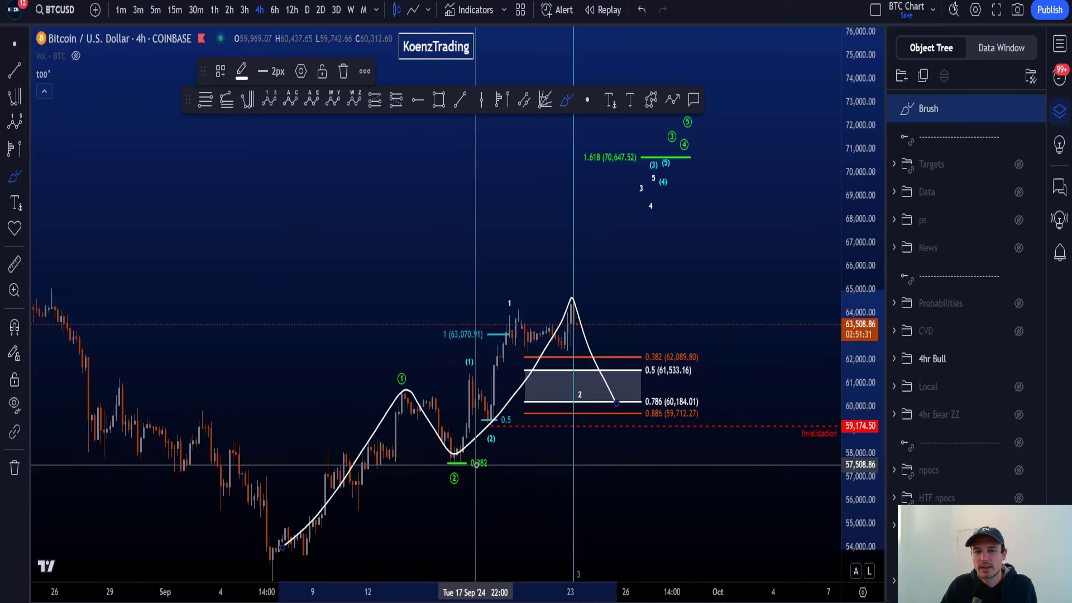
{"action": "mouse_move", "coordinate": [473, 462]}
{"action": "left_mouse_down"}
{"action": "mouse_move", "coordinate": [603, 312]}
{"action": "mouse_move", "coordinate": [537, 288]}
{"action": "left_mouse_up"}
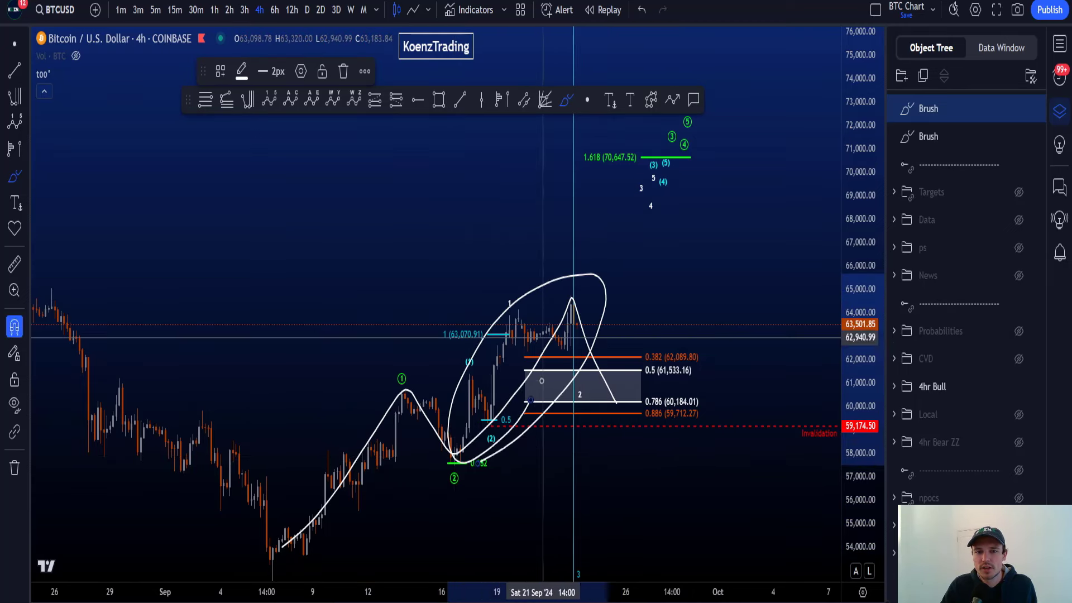
{"action": "key", "text": "ctrl+z"}
{"action": "key", "text": "ctrl+z"}
{"action": "mouse_move", "coordinate": [564, 363]}
{"action": "left_mouse_down"}
{"action": "mouse_move", "coordinate": [583, 323]}
{"action": "mouse_move", "coordinate": [561, 313]}
{"action": "mouse_move", "coordinate": [557, 357]}
{"action": "left_mouse_up"}
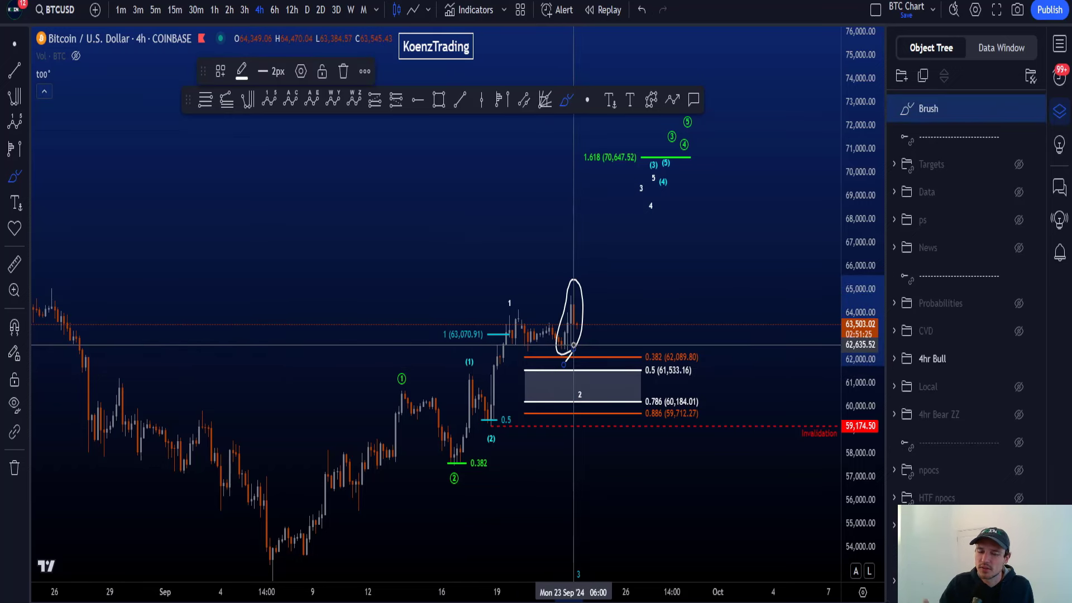
{"action": "key", "text": "ctrl+z"}
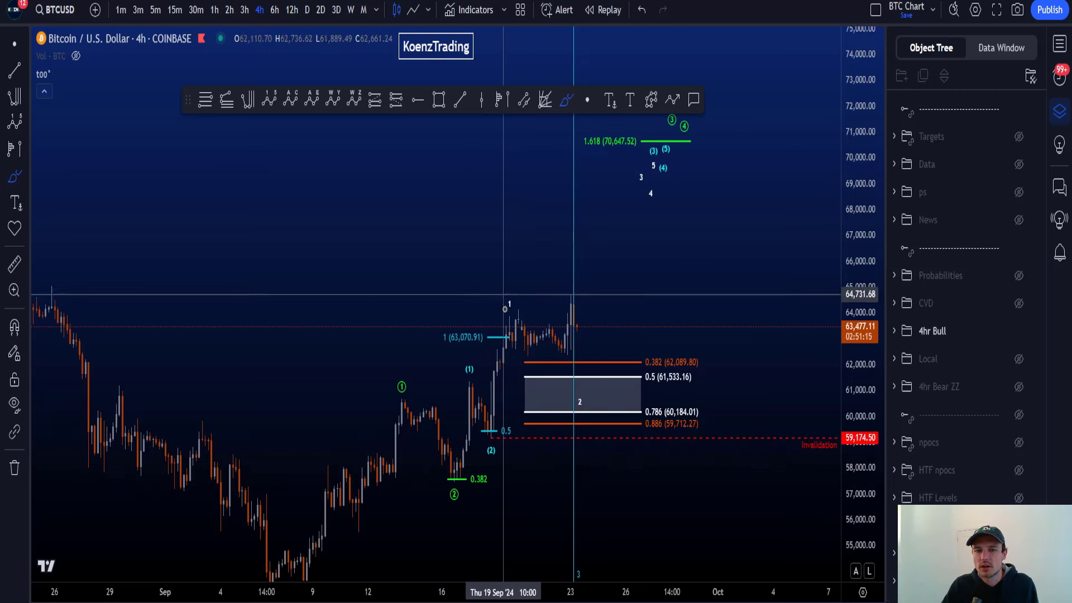
Circle the wave 1 label and trace the move from (2), then undo the strokes
{"action": "left_click_drag", "start_coordinate": [508, 292], "coordinate": [514, 343]}
{"action": "left_click_drag", "start_coordinate": [509, 291], "coordinate": [516, 305]}
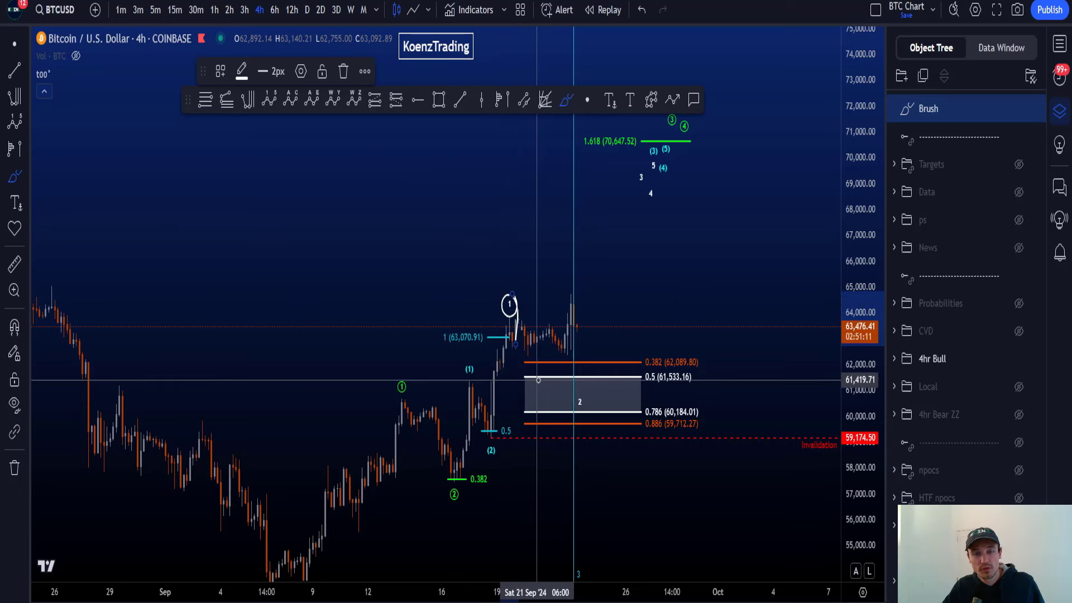
{"action": "mouse_move", "coordinate": [489, 438]}
{"action": "left_mouse_down"}
{"action": "mouse_move", "coordinate": [513, 333]}
{"action": "mouse_move", "coordinate": [455, 479]}
{"action": "left_mouse_up"}
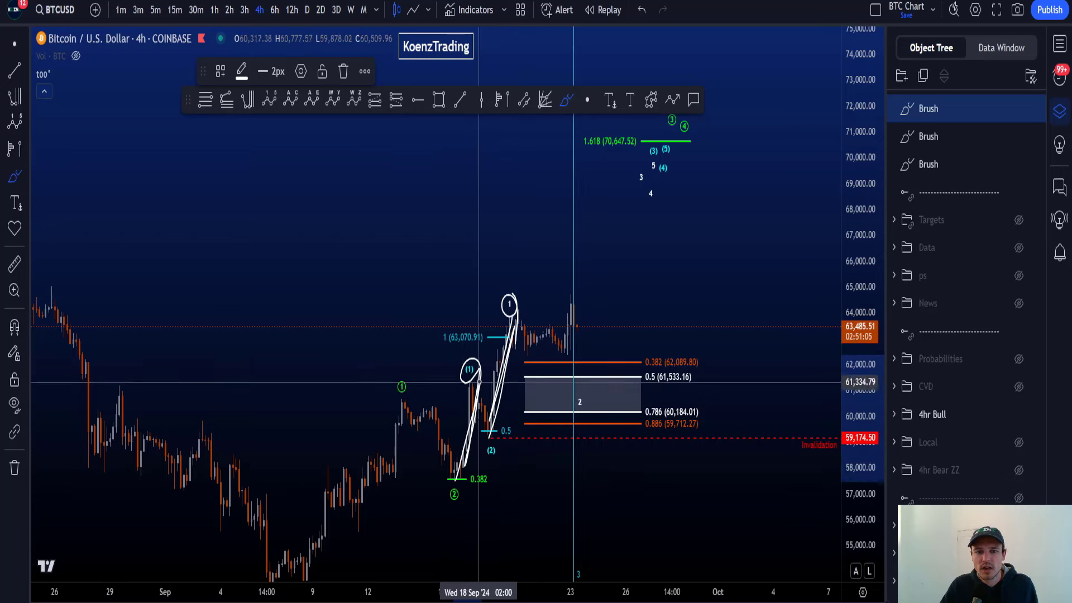
{"action": "key", "text": "ctrl+z"}
{"action": "key", "text": "ctrl+z"}
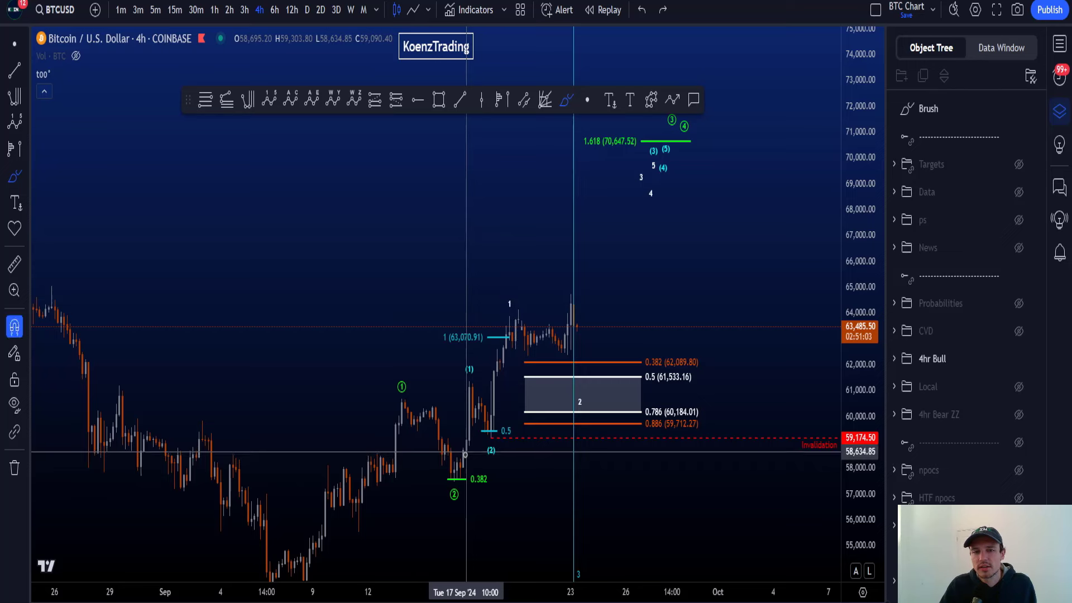
{"action": "key", "text": "ctrl+z"}
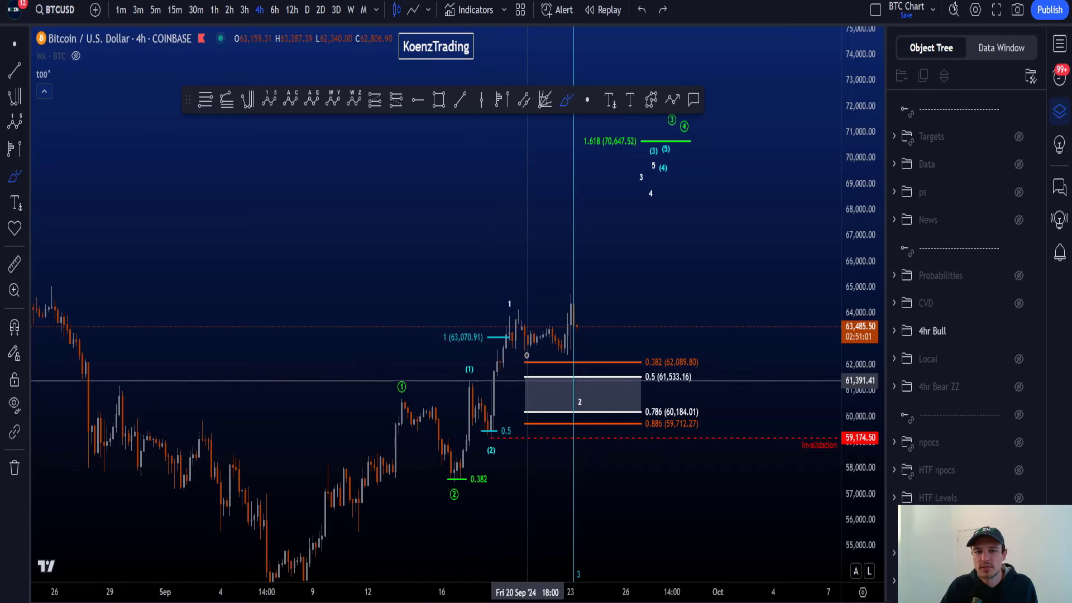
Try circling the 2, 3 and (2) wave labels, undoing each mark
{"action": "mouse_move", "coordinate": [582, 388]}
{"action": "left_mouse_down"}
{"action": "mouse_move", "coordinate": [571, 392]}
{"action": "mouse_move", "coordinate": [581, 419]}
{"action": "mouse_move", "coordinate": [582, 385]}
{"action": "left_mouse_up"}
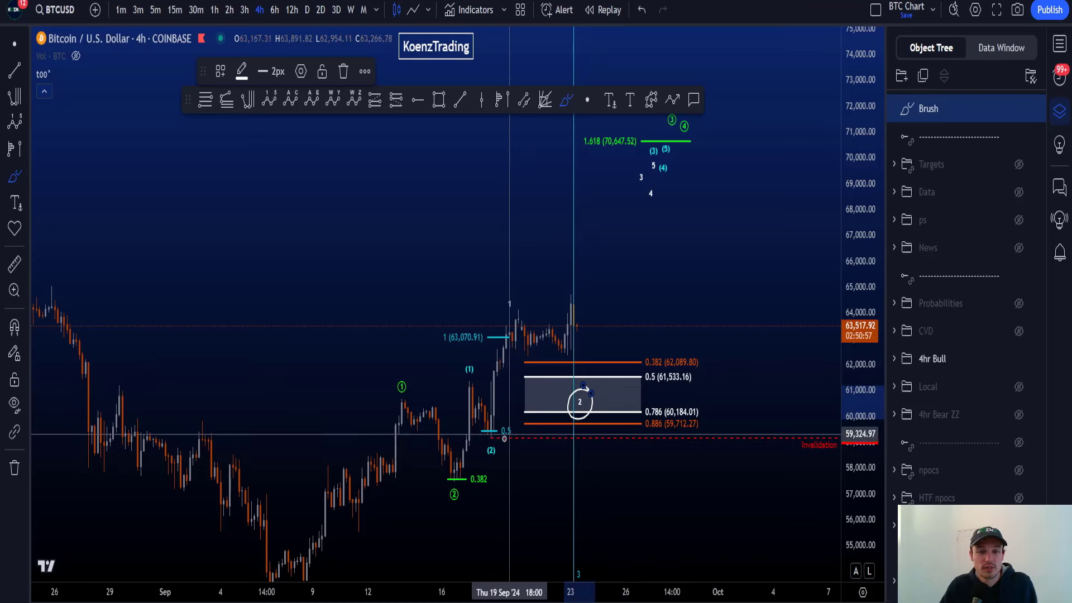
{"action": "mouse_move", "coordinate": [504, 445]}
{"action": "left_mouse_down"}
{"action": "mouse_move", "coordinate": [447, 484]}
{"action": "mouse_move", "coordinate": [546, 439]}
{"action": "left_mouse_up"}
{"action": "key", "text": "ctrl+z"}
{"action": "key", "text": "ctrl+z"}
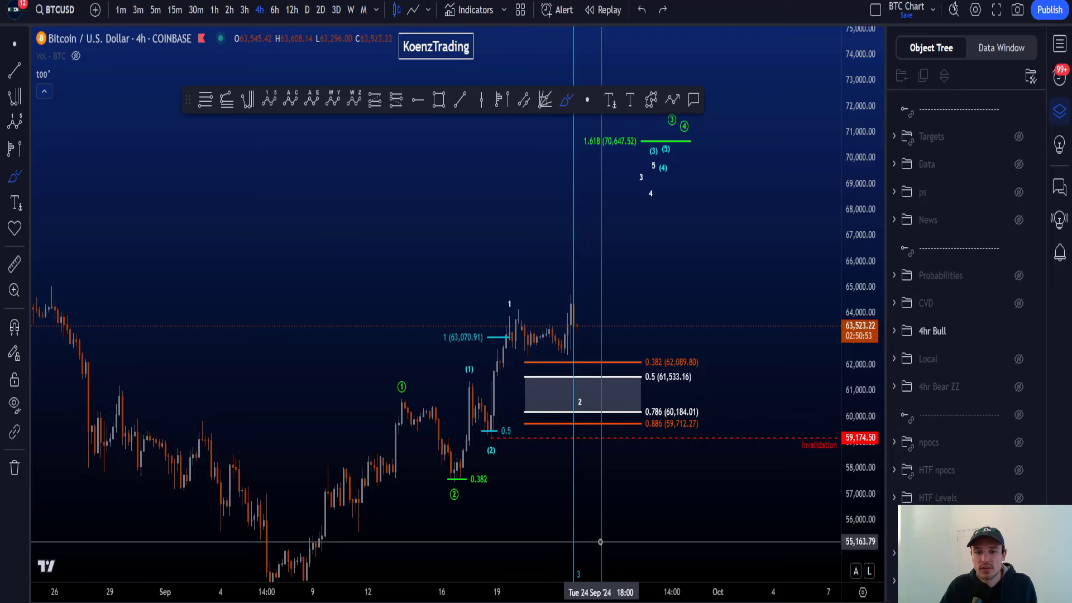
{"action": "mouse_move", "coordinate": [597, 539]}
{"action": "left_mouse_down"}
{"action": "mouse_move", "coordinate": [546, 555]}
{"action": "mouse_move", "coordinate": [555, 580]}
{"action": "mouse_move", "coordinate": [595, 564]}
{"action": "mouse_move", "coordinate": [558, 536]}
{"action": "mouse_move", "coordinate": [597, 540]}
{"action": "left_mouse_up"}
{"action": "mouse_move", "coordinate": [493, 469]}
{"action": "left_mouse_down"}
{"action": "mouse_move", "coordinate": [475, 446]}
{"action": "mouse_move", "coordinate": [491, 433]}
{"action": "left_mouse_up"}
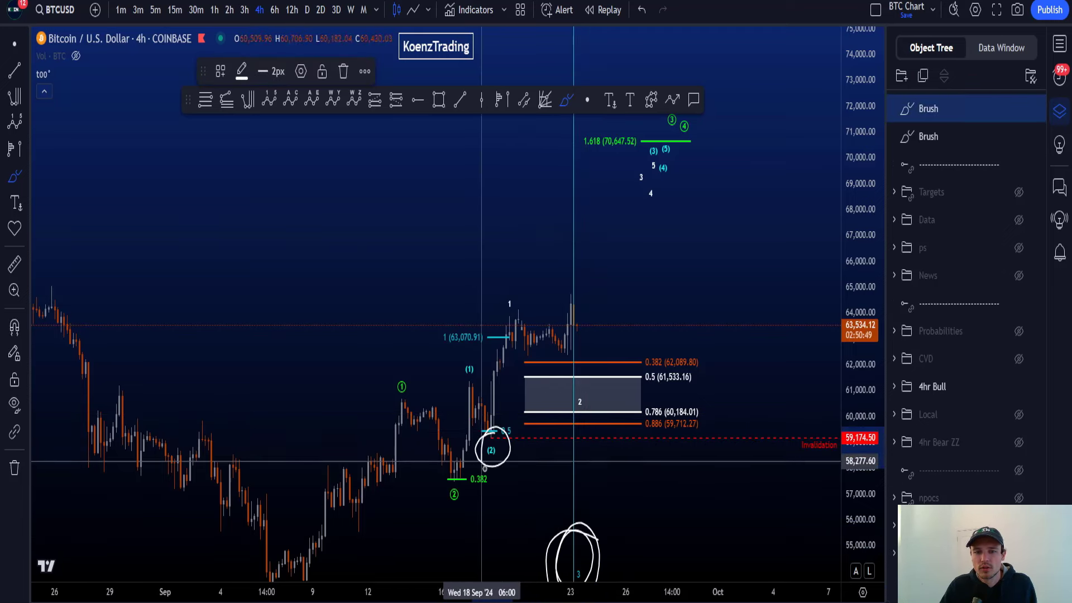
{"action": "key", "text": "ctrl+z"}
{"action": "key", "text": "ctrl+z"}
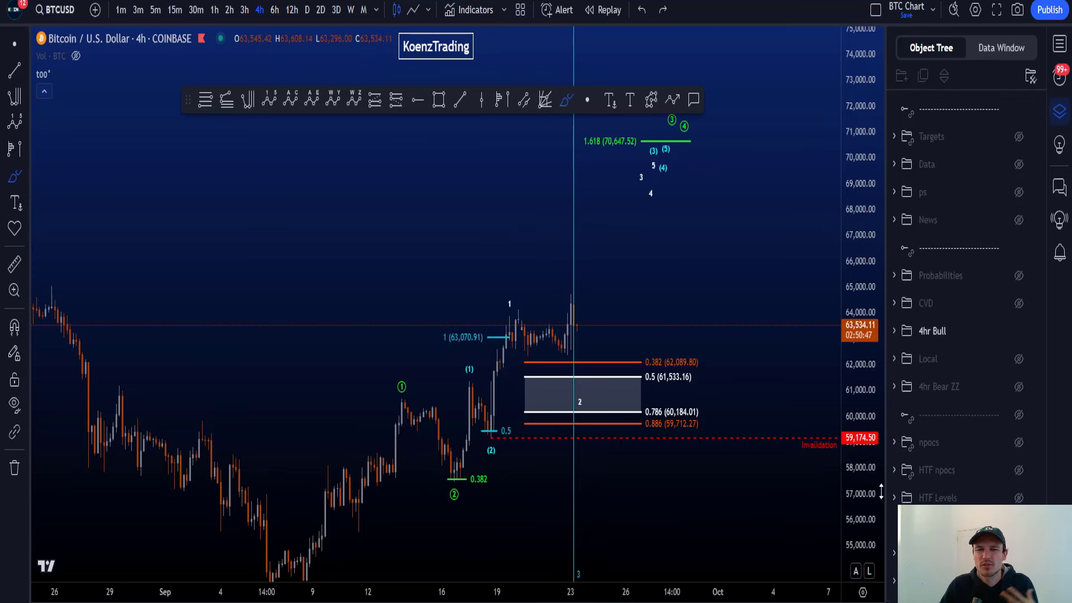
Stretch the chart vertically and sketch a dip-then-rally path, then undo it
{"action": "left_click_drag", "start_coordinate": [865, 496], "coordinate": [863, 476]}
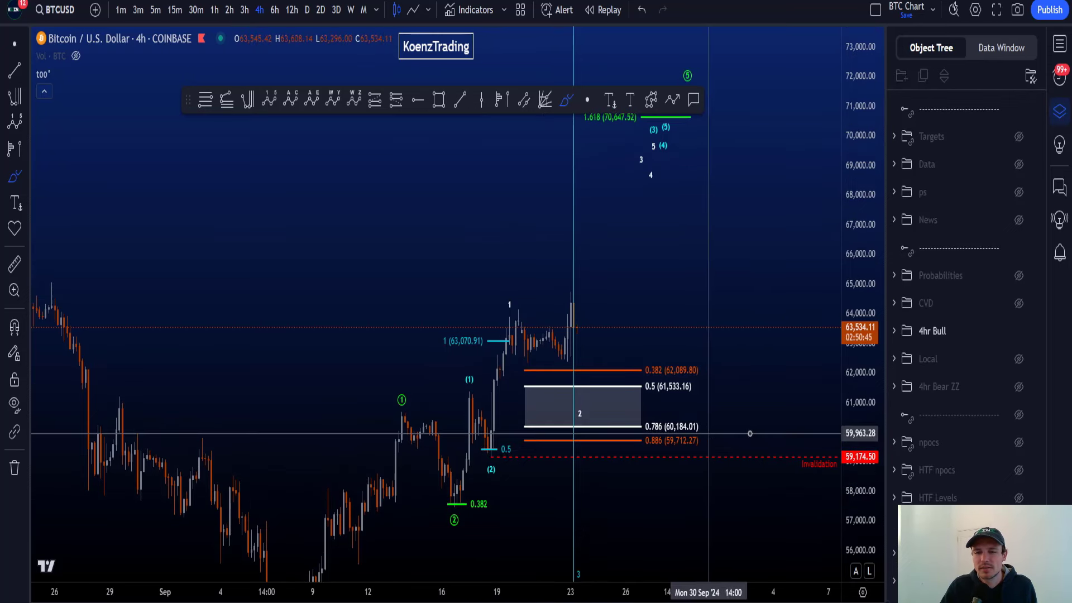
{"action": "scroll", "coordinate": [601, 403], "scroll_direction": "up", "scroll_amount": 2}
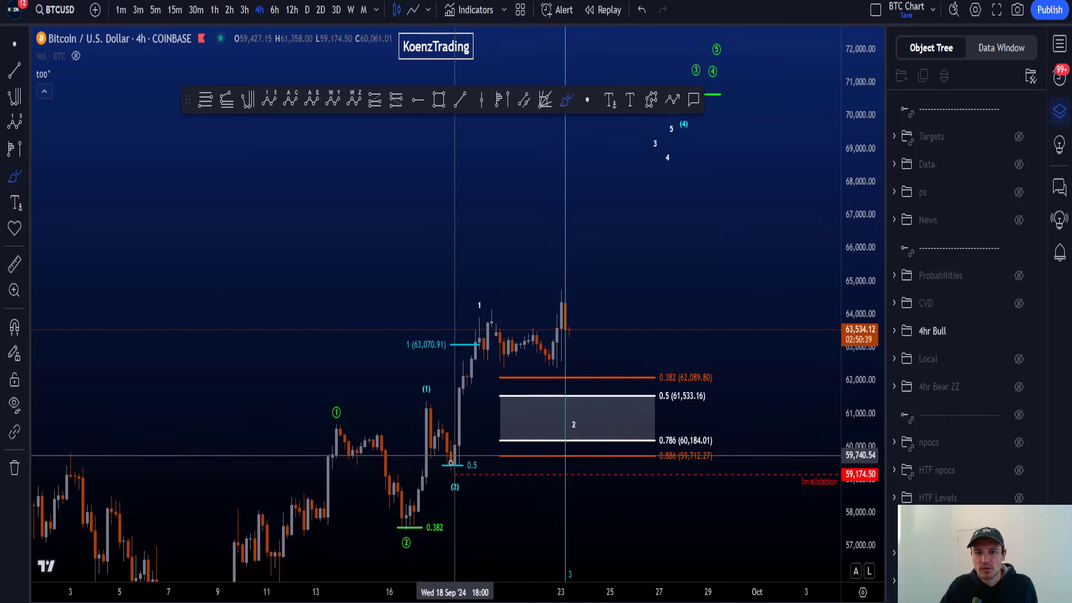
{"action": "mouse_move", "coordinate": [454, 464]}
{"action": "left_mouse_down"}
{"action": "mouse_move", "coordinate": [469, 375]}
{"action": "mouse_move", "coordinate": [553, 363]}
{"action": "mouse_move", "coordinate": [648, 290]}
{"action": "left_mouse_up"}
{"action": "key", "text": "ctrl+z"}
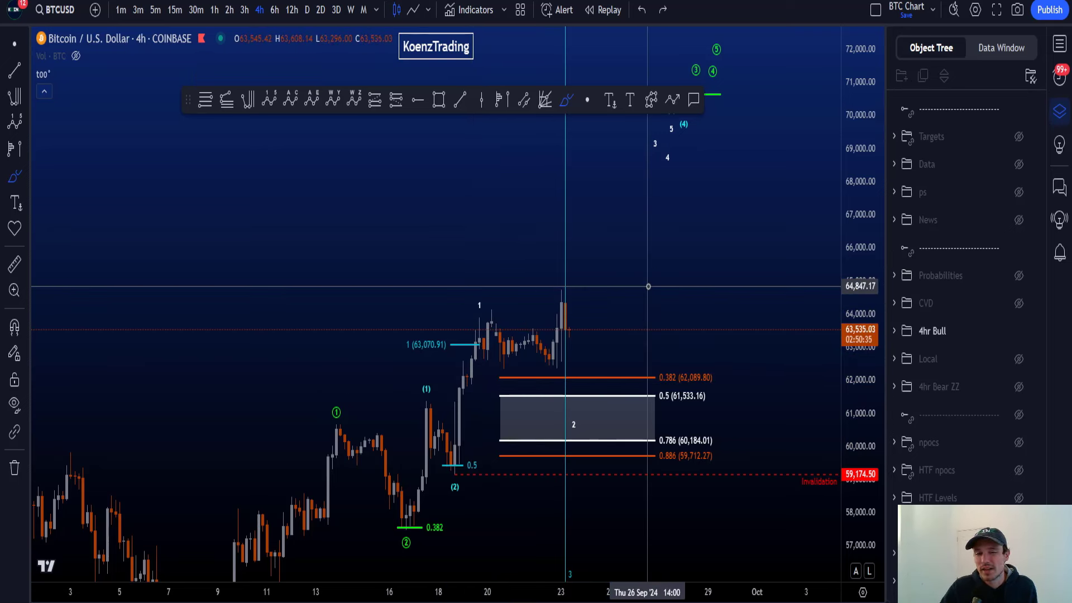
Try loops around the 0.382 label, the (2) label and the 0.5/0.786 labels, undoing each
{"action": "mouse_move", "coordinate": [681, 361]}
{"action": "left_mouse_down"}
{"action": "mouse_move", "coordinate": [643, 373]}
{"action": "mouse_move", "coordinate": [682, 387]}
{"action": "mouse_move", "coordinate": [711, 360]}
{"action": "mouse_move", "coordinate": [659, 355]}
{"action": "left_mouse_up"}
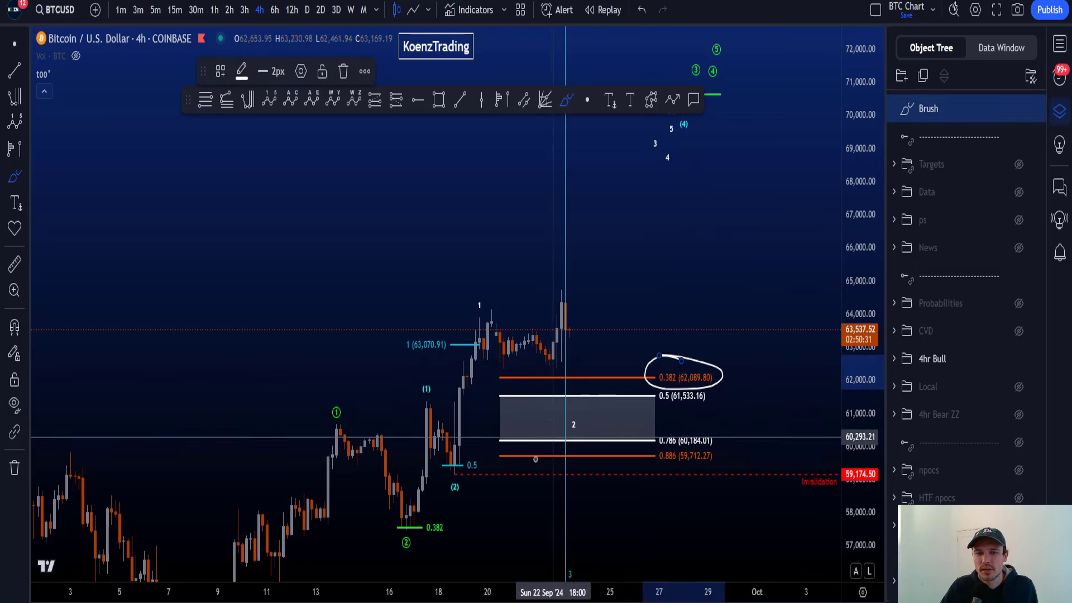
{"action": "key", "text": "ctrl+z"}
{"action": "mouse_move", "coordinate": [455, 471]}
{"action": "left_mouse_down"}
{"action": "mouse_move", "coordinate": [472, 444]}
{"action": "mouse_move", "coordinate": [469, 324]}
{"action": "mouse_move", "coordinate": [480, 300]}
{"action": "left_mouse_up"}
{"action": "key", "text": "ctrl+z"}
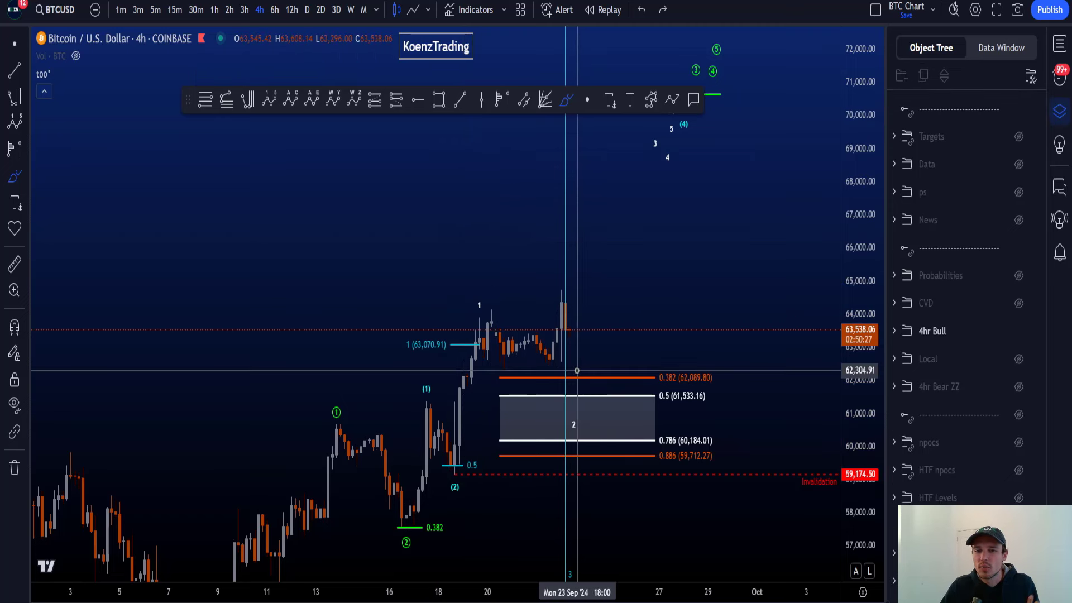
{"action": "mouse_move", "coordinate": [642, 390]}
{"action": "left_mouse_down"}
{"action": "mouse_move", "coordinate": [697, 391]}
{"action": "mouse_move", "coordinate": [726, 441]}
{"action": "mouse_move", "coordinate": [648, 444]}
{"action": "mouse_move", "coordinate": [658, 385]}
{"action": "mouse_move", "coordinate": [704, 400]}
{"action": "left_mouse_up"}
{"action": "key", "text": "ctrl+z"}
Underline the 0.5 and 0.786 Fib labels and hide the 4hr Bull drawings
{"action": "left_click_drag", "start_coordinate": [678, 445], "coordinate": [732, 445]}
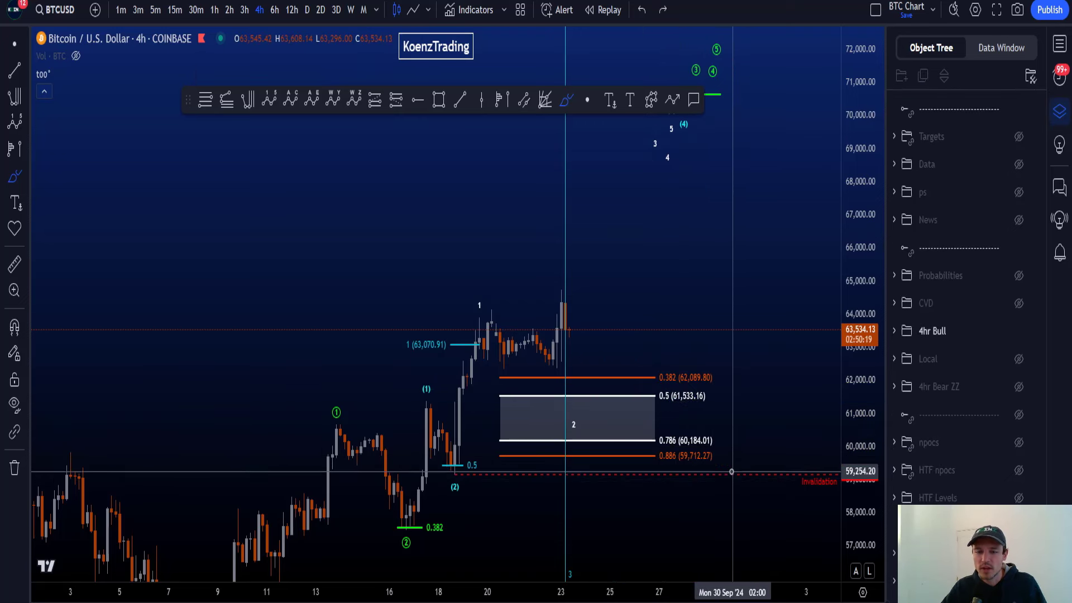
{"action": "scroll", "coordinate": [875, 366], "scroll_direction": "down", "scroll_amount": 3}
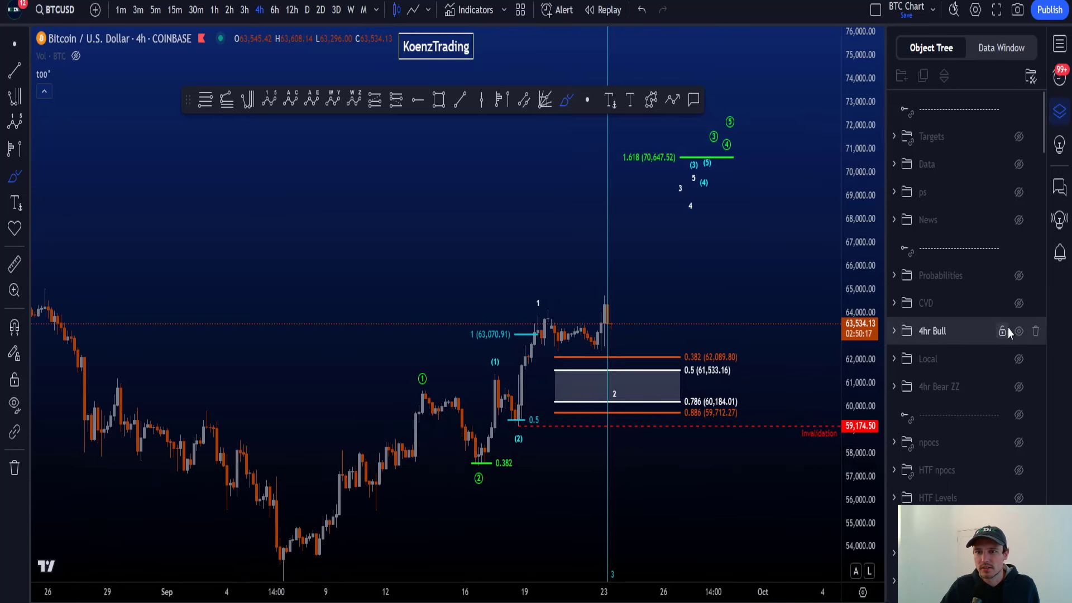
{"action": "left_click", "coordinate": [1017, 332]}
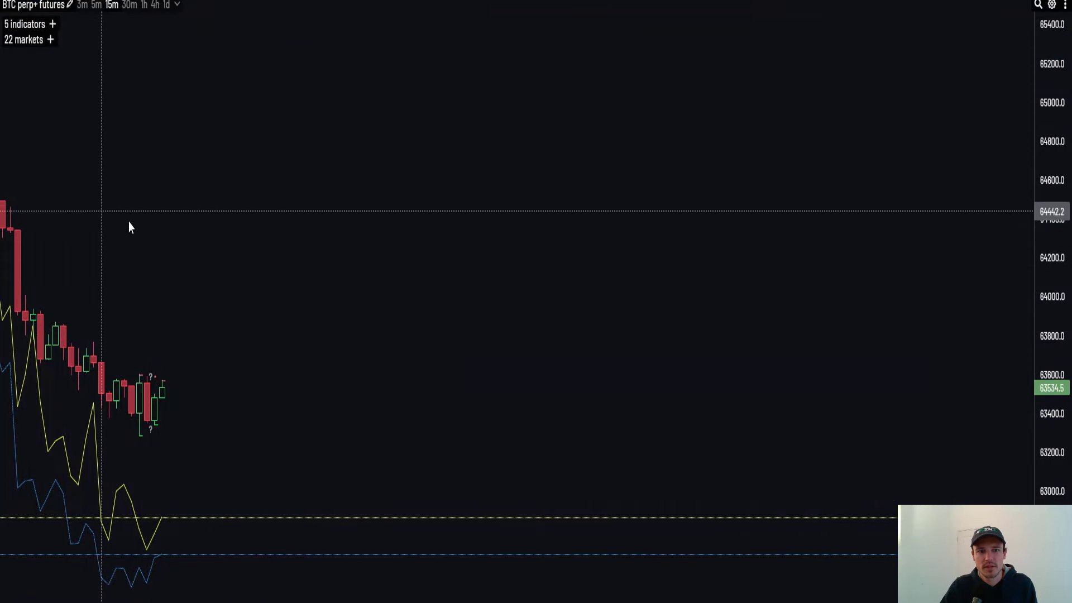
{"action": "scroll", "coordinate": [343, 313], "scroll_direction": "down", "scroll_amount": 2}
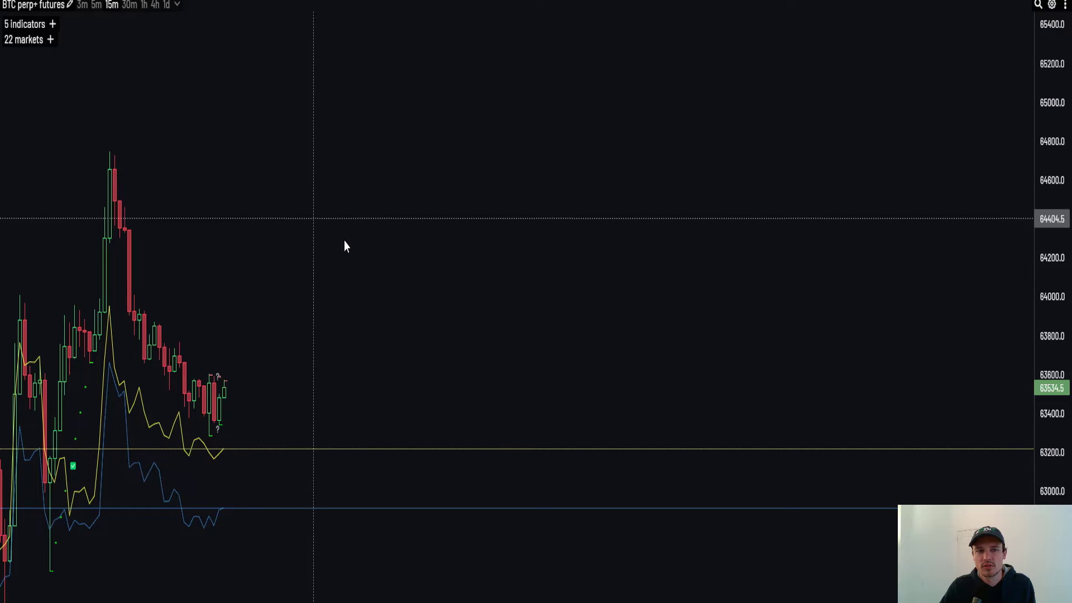
{"action": "scroll", "coordinate": [393, 301], "scroll_direction": "up", "scroll_amount": 3}
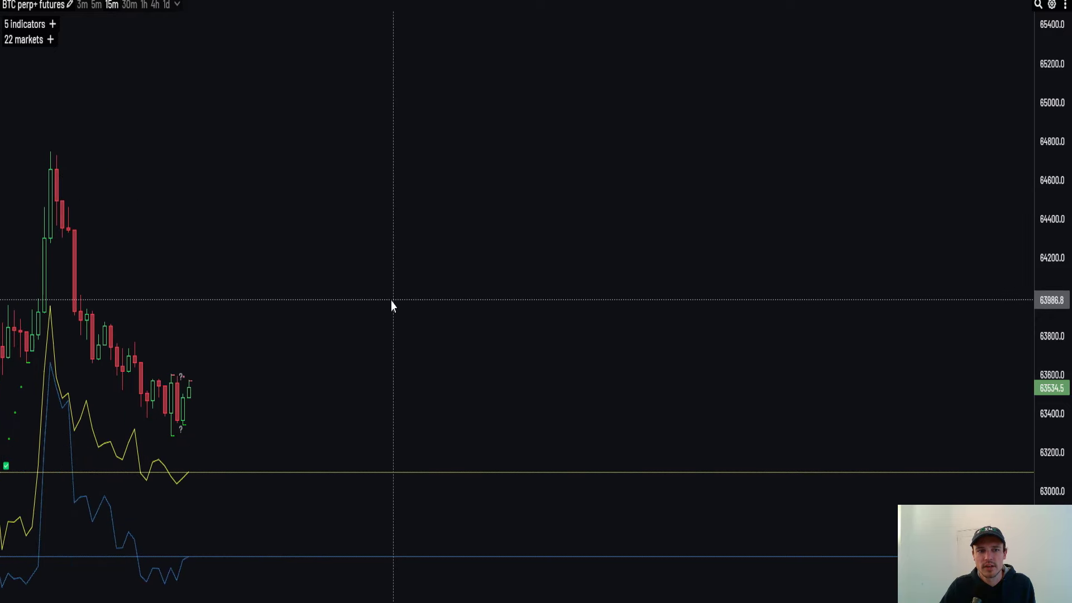
{"action": "scroll", "coordinate": [335, 299], "scroll_direction": "right", "scroll_amount": 3}
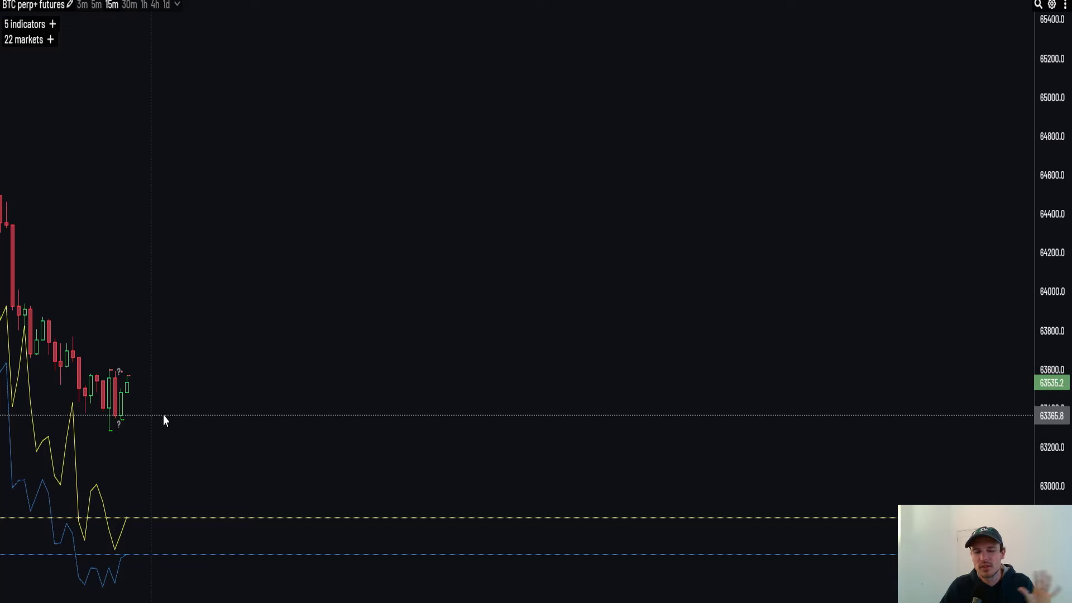
{"action": "left_click_drag", "start_coordinate": [152, 365], "coordinate": [169, 364]}
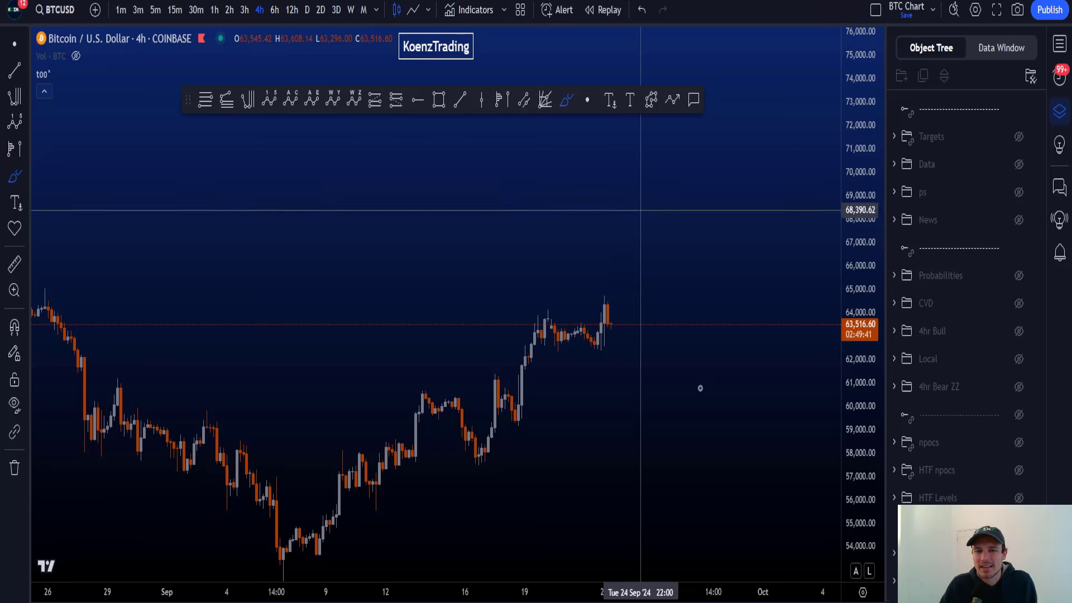
Show the CVD divergence line and try circling it, then undo
{"action": "scroll", "coordinate": [696, 415], "scroll_direction": "down", "scroll_amount": 5}
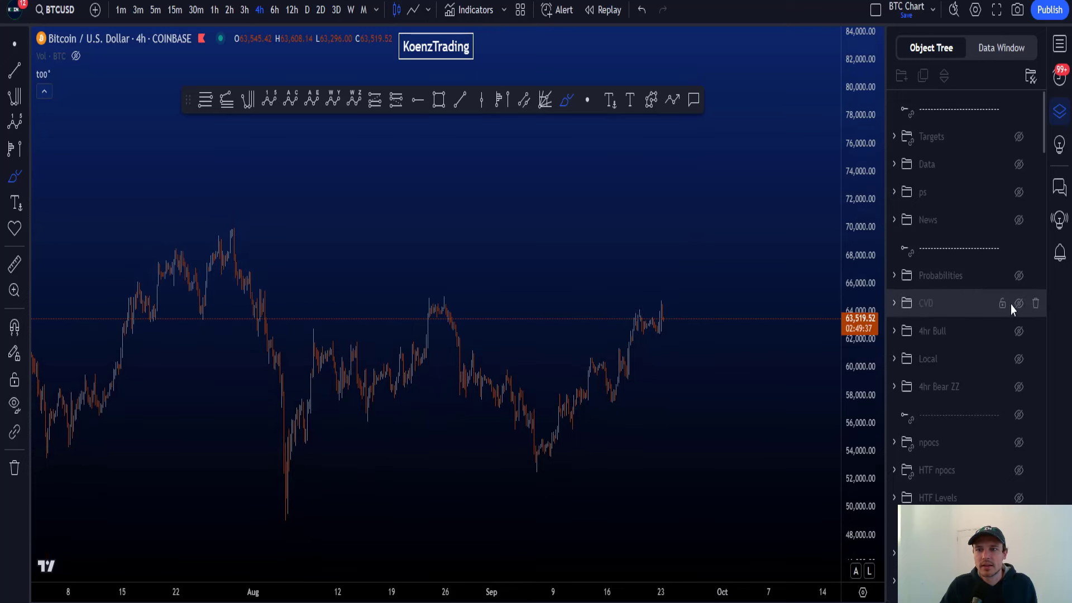
{"action": "left_click", "coordinate": [14, 43]}
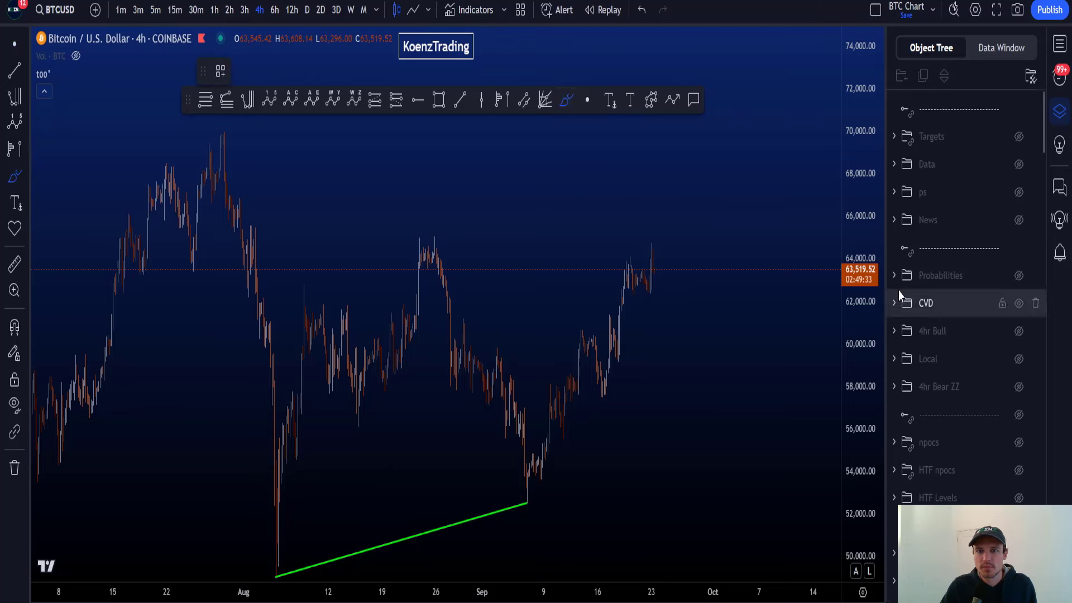
{"action": "scroll", "coordinate": [476, 352], "scroll_direction": "up", "scroll_amount": 2}
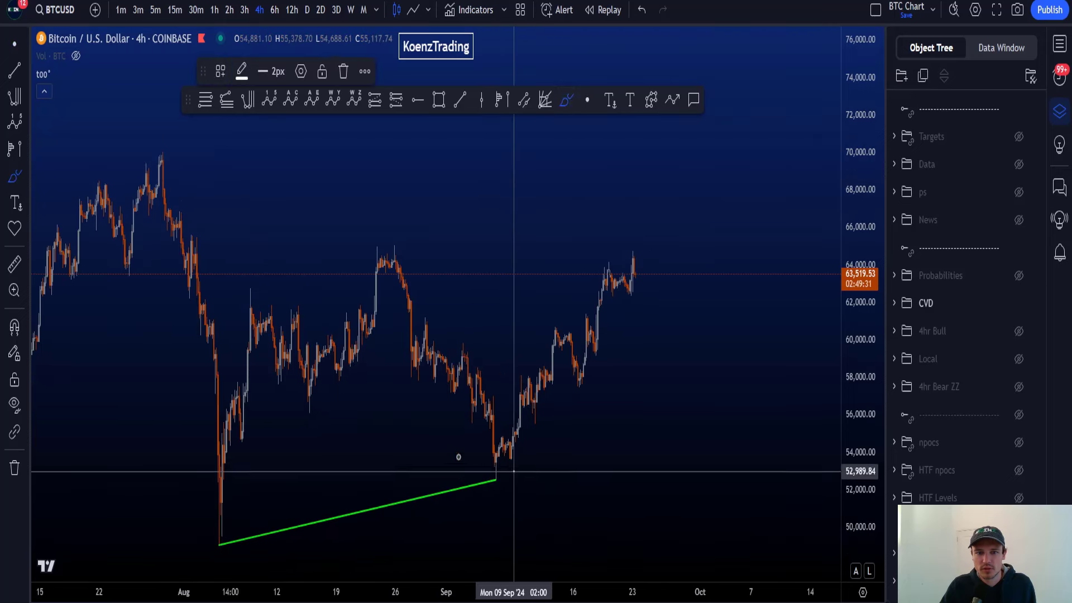
{"action": "mouse_move", "coordinate": [471, 454]}
{"action": "left_mouse_down"}
{"action": "mouse_move", "coordinate": [204, 488]}
{"action": "mouse_move", "coordinate": [455, 567]}
{"action": "mouse_move", "coordinate": [507, 470]}
{"action": "left_mouse_up"}
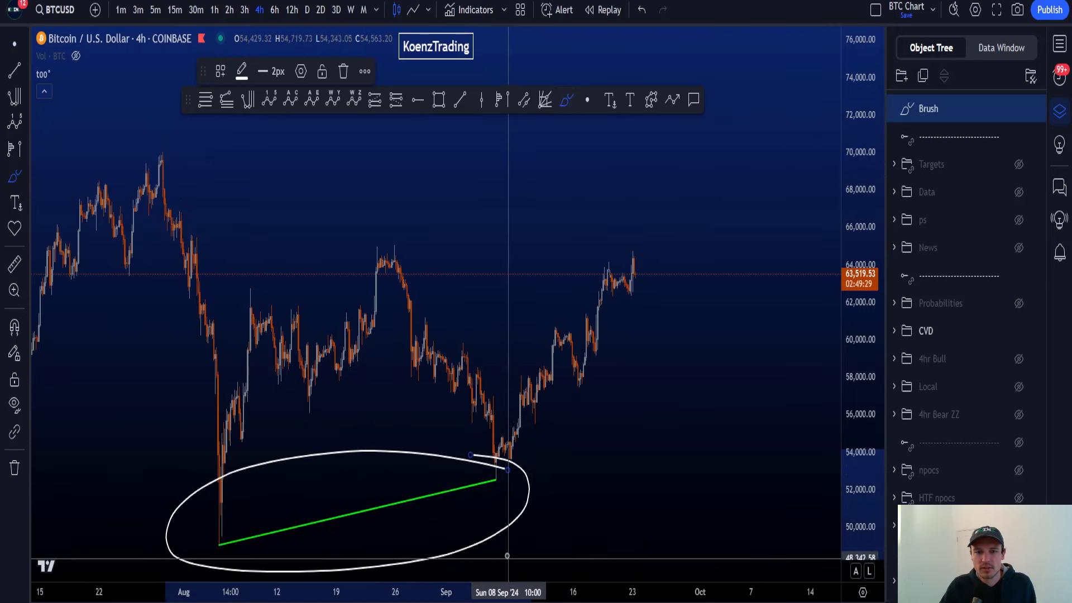
{"action": "key", "text": "ctrl+z"}
Try a curve beneath the green line, a late-August peak circle and a freehand curve, undoing all
{"action": "left_click_drag", "start_coordinate": [248, 547], "coordinate": [520, 482]}
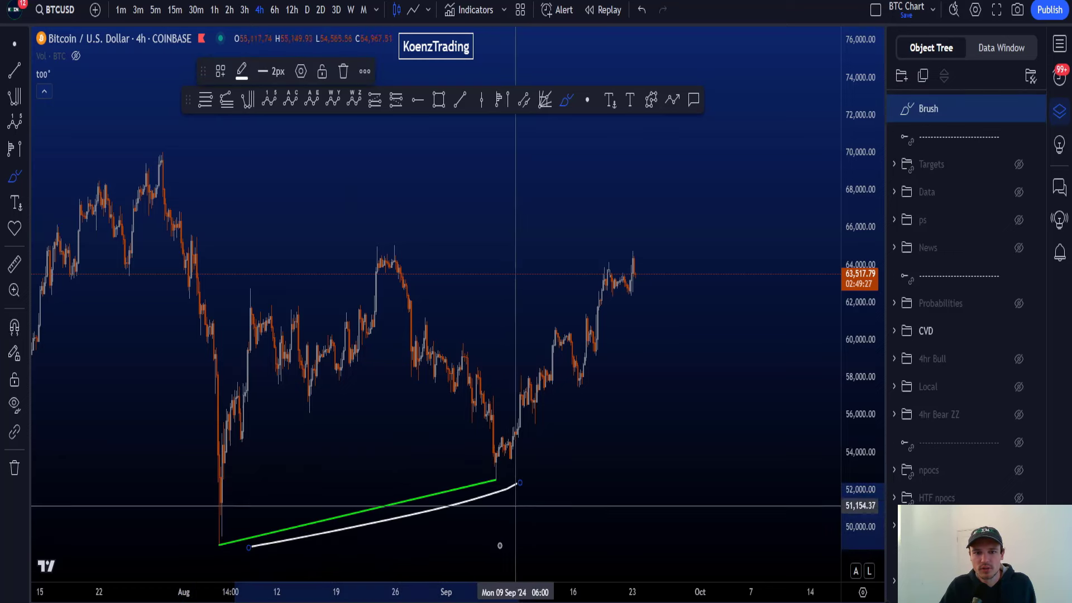
{"action": "mouse_move", "coordinate": [396, 231]}
{"action": "left_mouse_down"}
{"action": "mouse_move", "coordinate": [410, 255]}
{"action": "mouse_move", "coordinate": [407, 233]}
{"action": "left_mouse_up"}
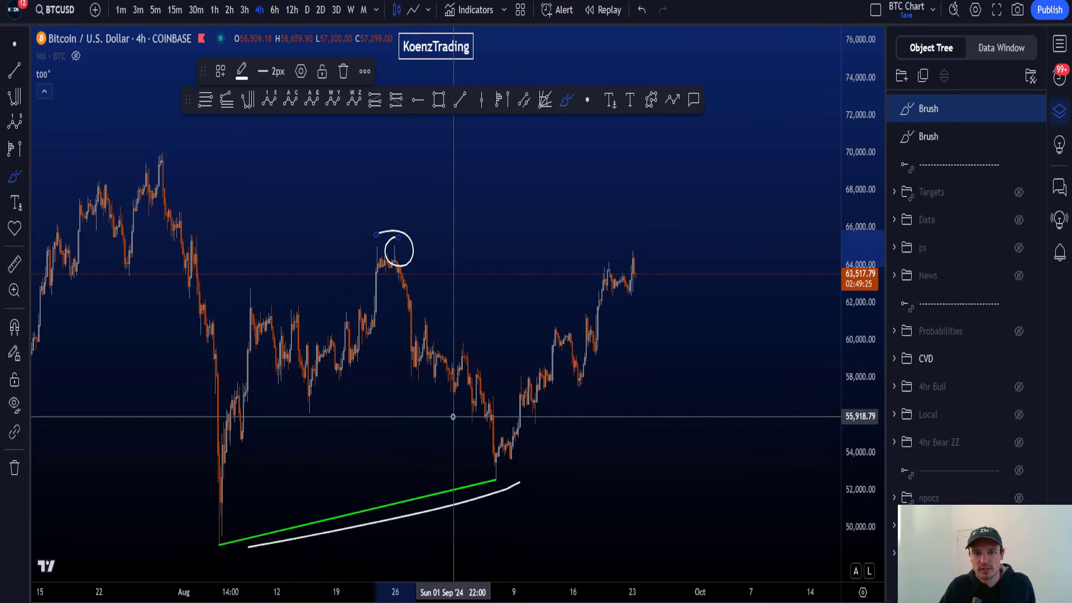
{"action": "key", "text": "ctrl+z"}
{"action": "key", "text": "ctrl+z"}
{"action": "mouse_move", "coordinate": [463, 376]}
{"action": "left_mouse_down"}
{"action": "mouse_move", "coordinate": [497, 463]}
{"action": "mouse_move", "coordinate": [516, 479]}
{"action": "mouse_move", "coordinate": [546, 413]}
{"action": "mouse_move", "coordinate": [593, 398]}
{"action": "mouse_move", "coordinate": [606, 367]}
{"action": "left_mouse_up"}
{"action": "key", "text": "ctrl+z"}
{"action": "key", "text": "ctrl+z"}
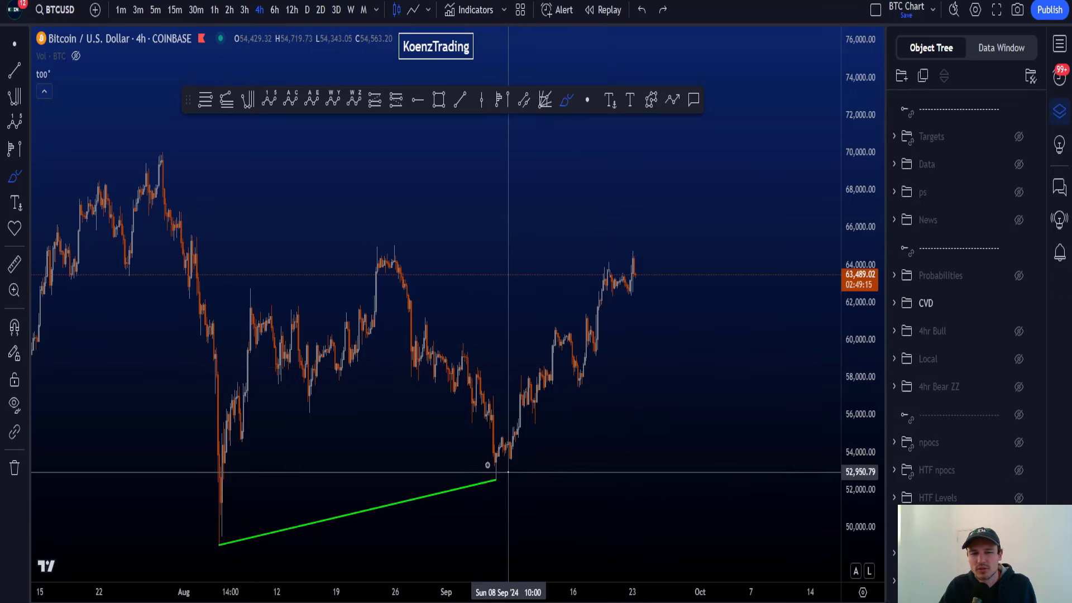
Retry circling the green line, marking the late-August high and tracing the rise, undoing each
{"action": "mouse_move", "coordinate": [487, 465]}
{"action": "left_mouse_down"}
{"action": "mouse_move", "coordinate": [215, 490]}
{"action": "mouse_move", "coordinate": [230, 550]}
{"action": "mouse_move", "coordinate": [498, 528]}
{"action": "mouse_move", "coordinate": [504, 466]}
{"action": "left_mouse_up"}
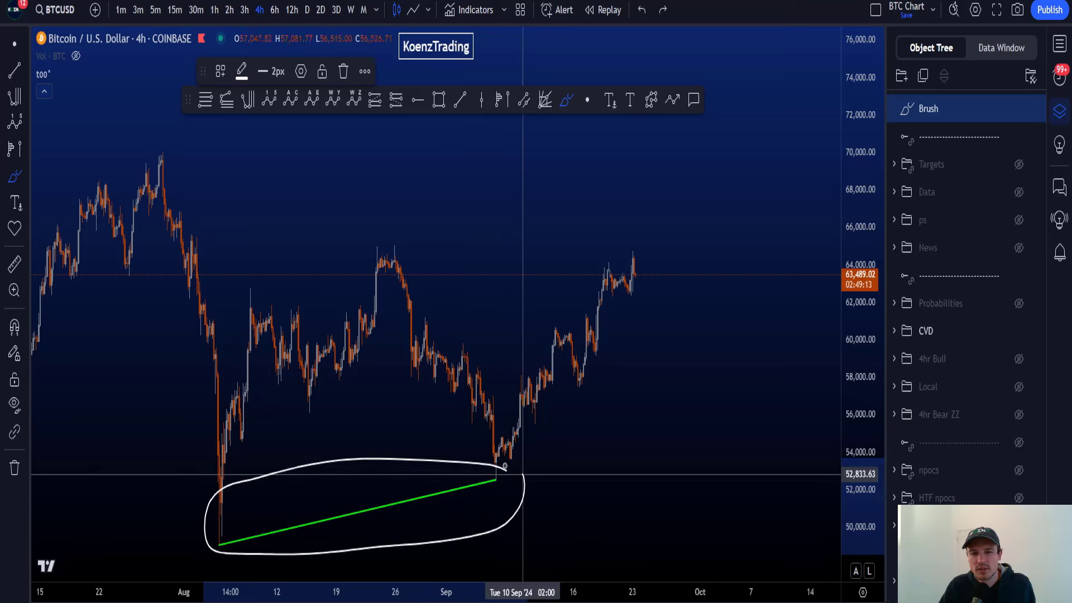
{"action": "key", "text": "ctrl+z"}
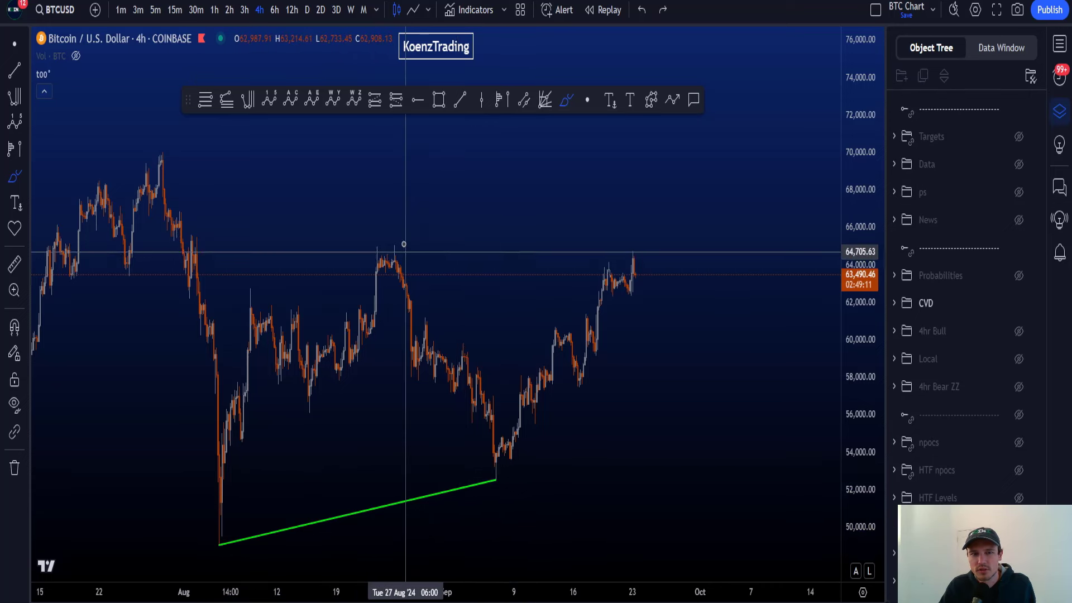
{"action": "left_click_drag", "start_coordinate": [403, 244], "coordinate": [393, 250]}
{"action": "key", "text": "ctrl+z"}
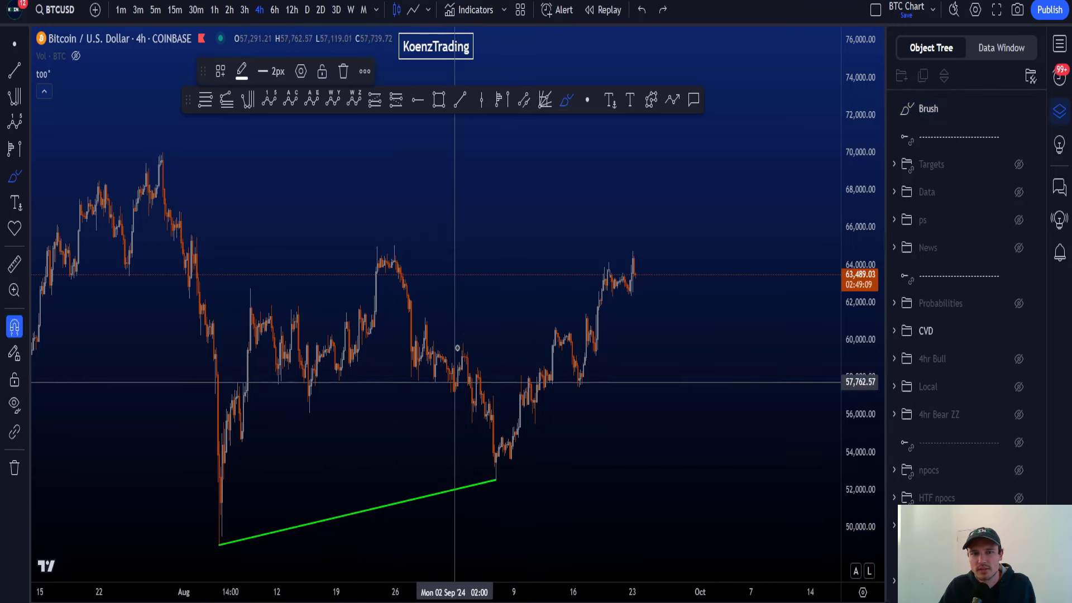
{"action": "mouse_move", "coordinate": [502, 438]}
{"action": "left_mouse_down"}
{"action": "mouse_move", "coordinate": [529, 441]}
{"action": "mouse_move", "coordinate": [554, 394]}
{"action": "mouse_move", "coordinate": [613, 342]}
{"action": "left_mouse_up"}
{"action": "key", "text": "ctrl+z"}
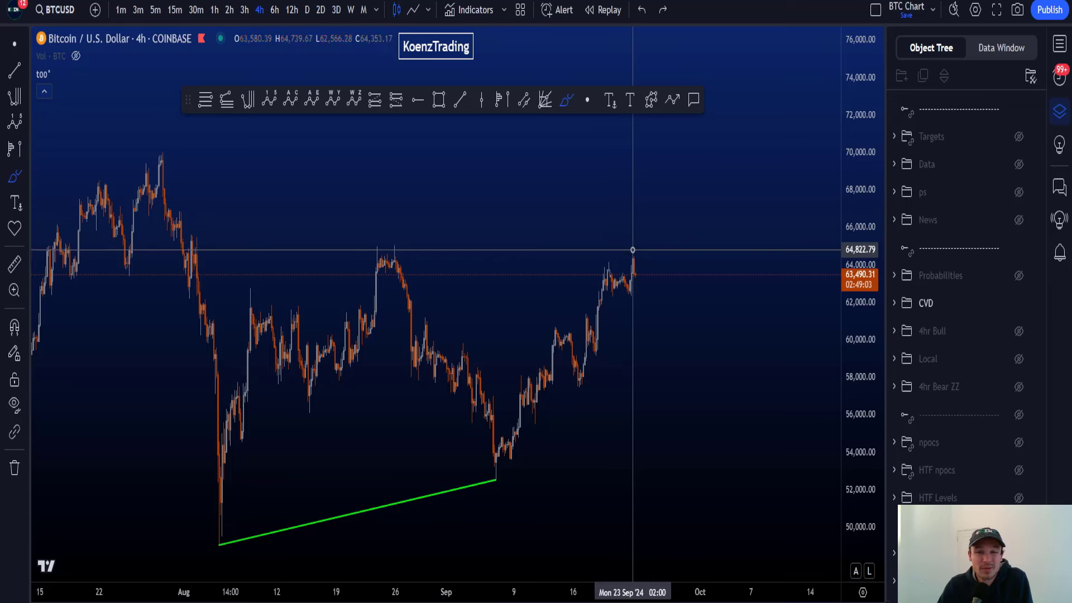
Discard a loop around the latest candles and hide the CVD drawings
{"action": "mouse_move", "coordinate": [632, 250]}
{"action": "left_mouse_down"}
{"action": "mouse_move", "coordinate": [681, 281]}
{"action": "mouse_move", "coordinate": [631, 284]}
{"action": "mouse_move", "coordinate": [643, 241]}
{"action": "left_mouse_up"}
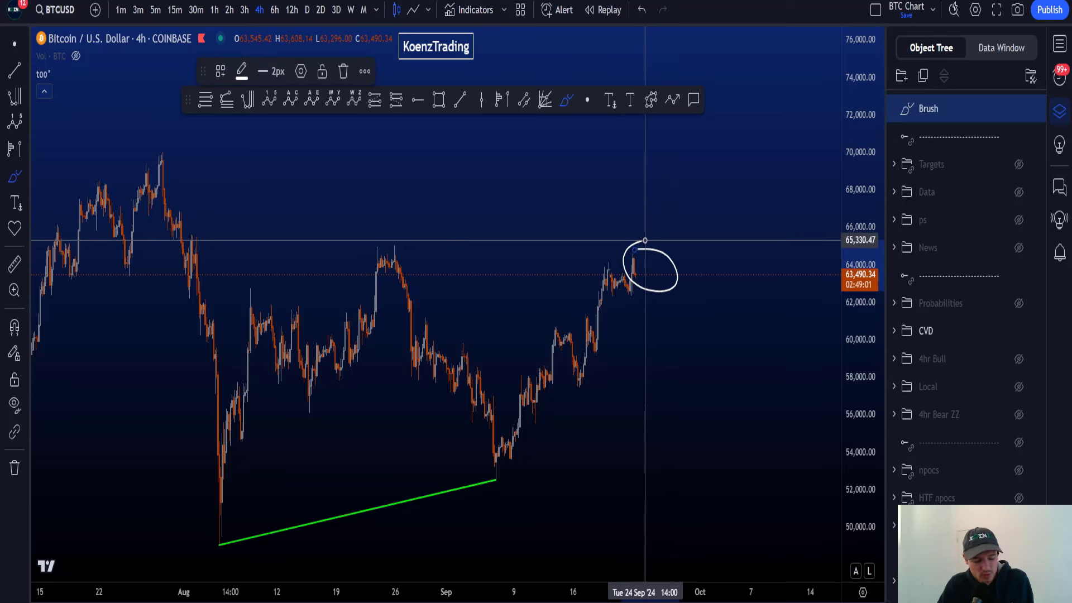
{"action": "key", "text": "ctrl+z"}
{"action": "left_click", "coordinate": [1018, 303]}
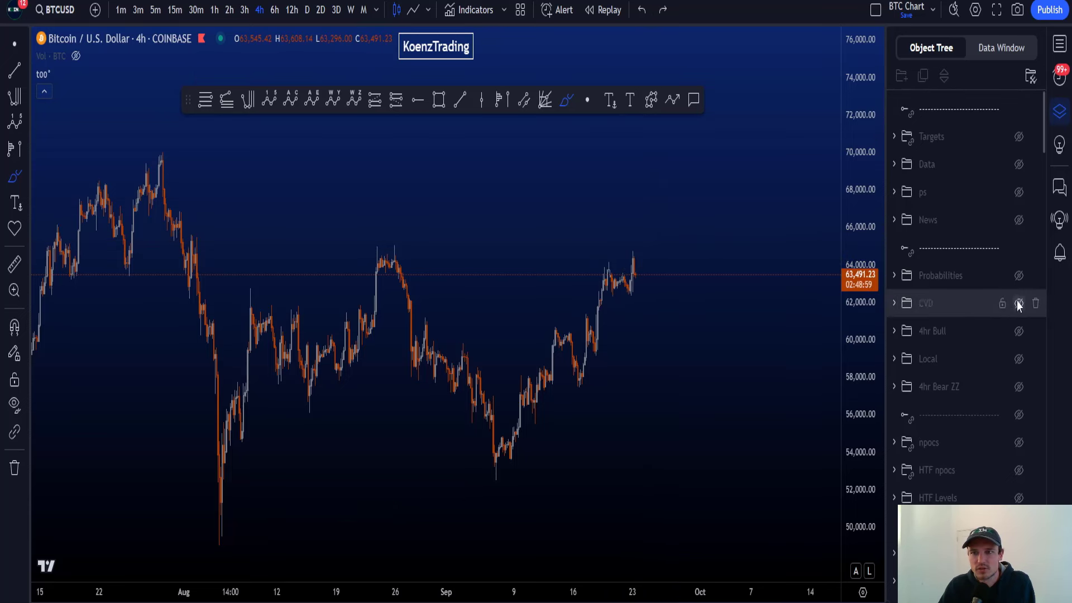
Show the Probabilities note, pan the chart, and try circling the 4hr scenarios
{"action": "left_click", "coordinate": [1018, 275]}
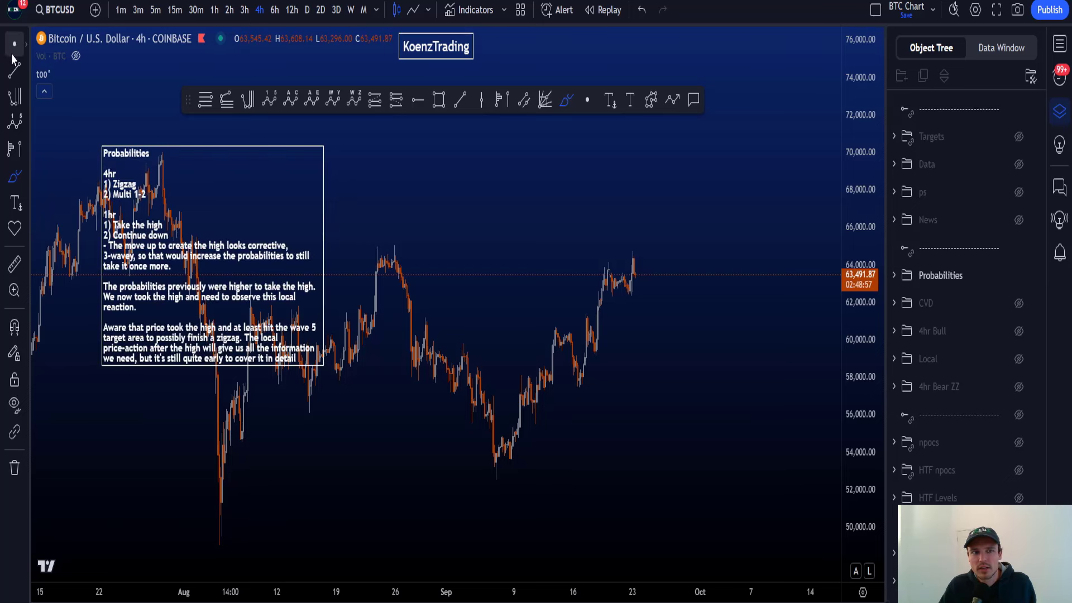
{"action": "left_click_drag", "start_coordinate": [563, 252], "coordinate": [450, 382]}
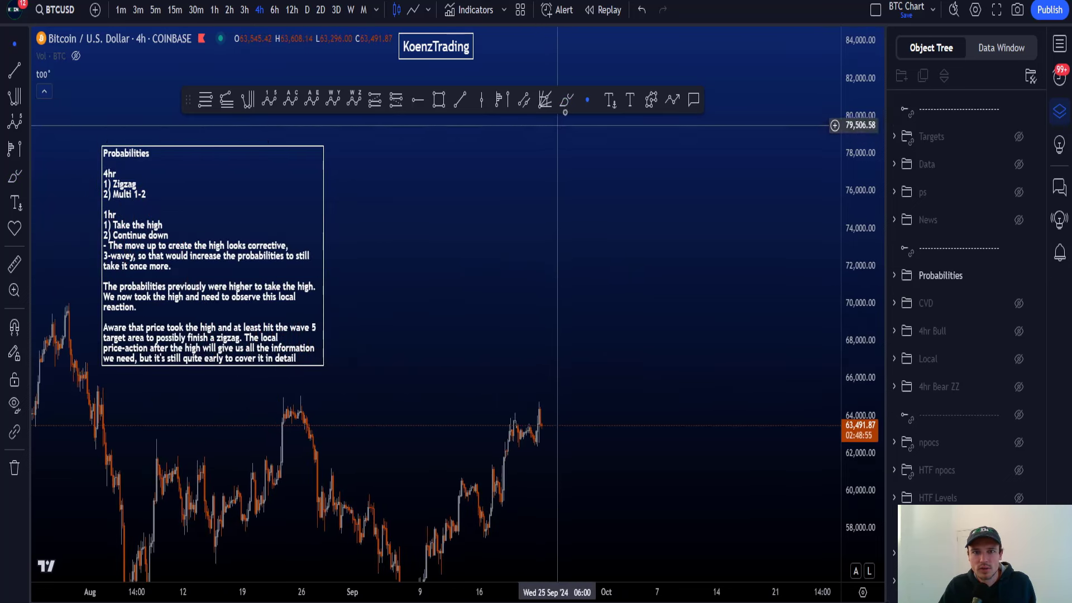
{"action": "mouse_move", "coordinate": [162, 170]}
{"action": "left_mouse_down"}
{"action": "mouse_move", "coordinate": [100, 190]}
{"action": "mouse_move", "coordinate": [159, 167]}
{"action": "left_mouse_up"}
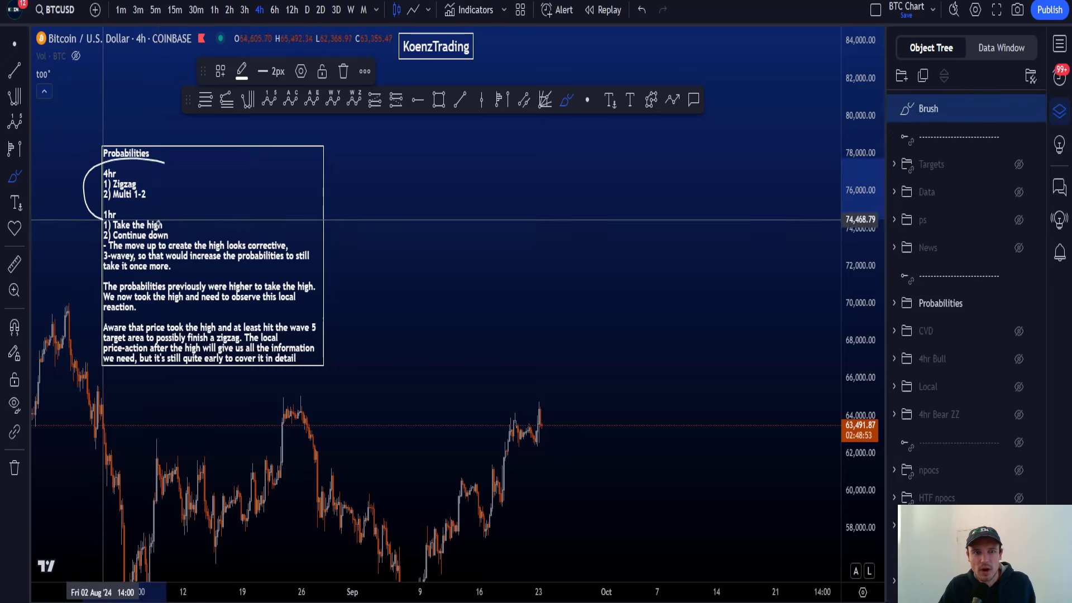
{"action": "key", "text": "ctrl+z"}
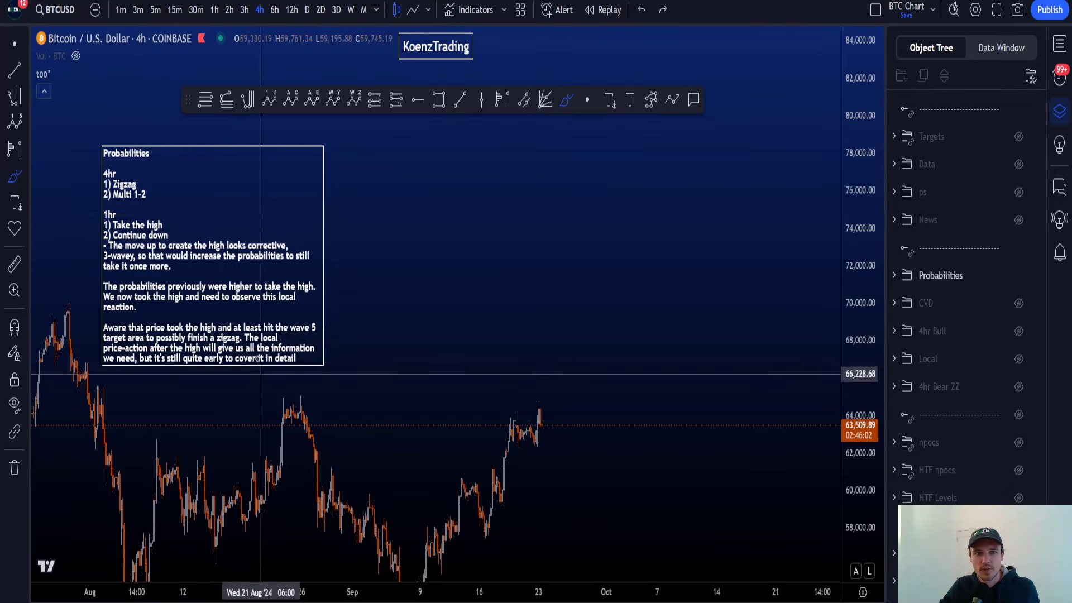
Arc-mark the 1hr scenarios and try a projected drop from the high, finally undoing it
{"action": "mouse_move", "coordinate": [164, 219]}
{"action": "left_mouse_down"}
{"action": "mouse_move", "coordinate": [136, 206]}
{"action": "mouse_move", "coordinate": [104, 214]}
{"action": "mouse_move", "coordinate": [134, 239]}
{"action": "mouse_move", "coordinate": [160, 218]}
{"action": "left_mouse_up"}
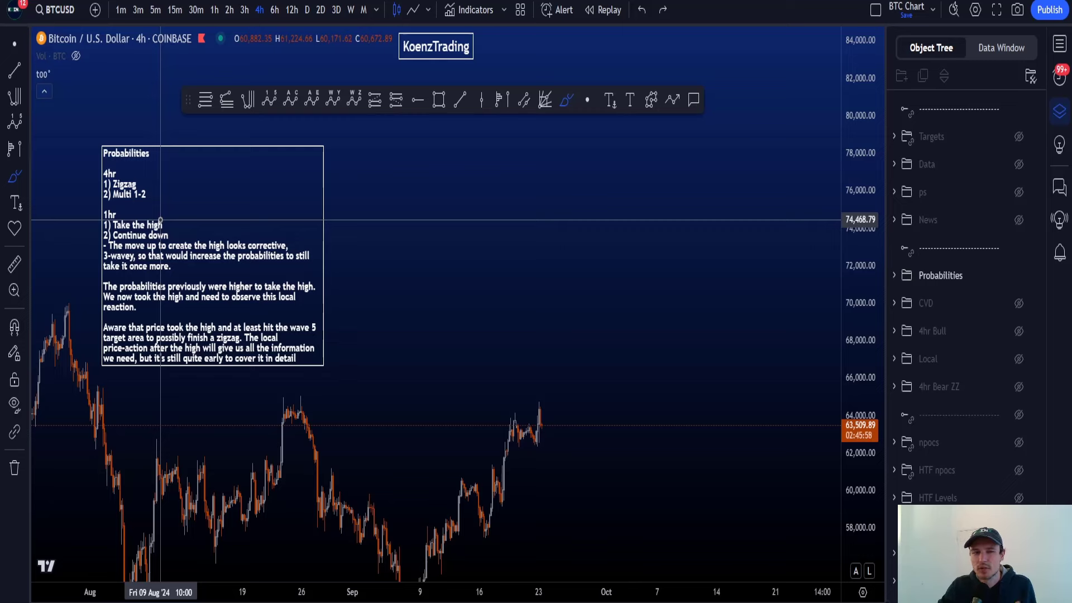
{"action": "left_click_drag", "start_coordinate": [539, 424], "coordinate": [586, 510]}
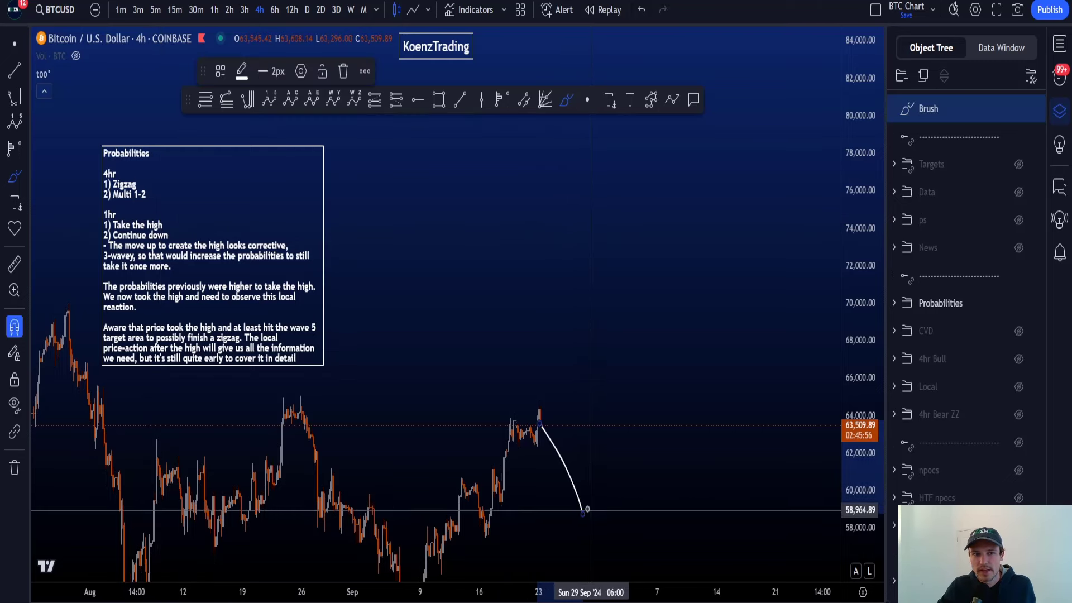
{"action": "key", "text": "ctrl+z"}
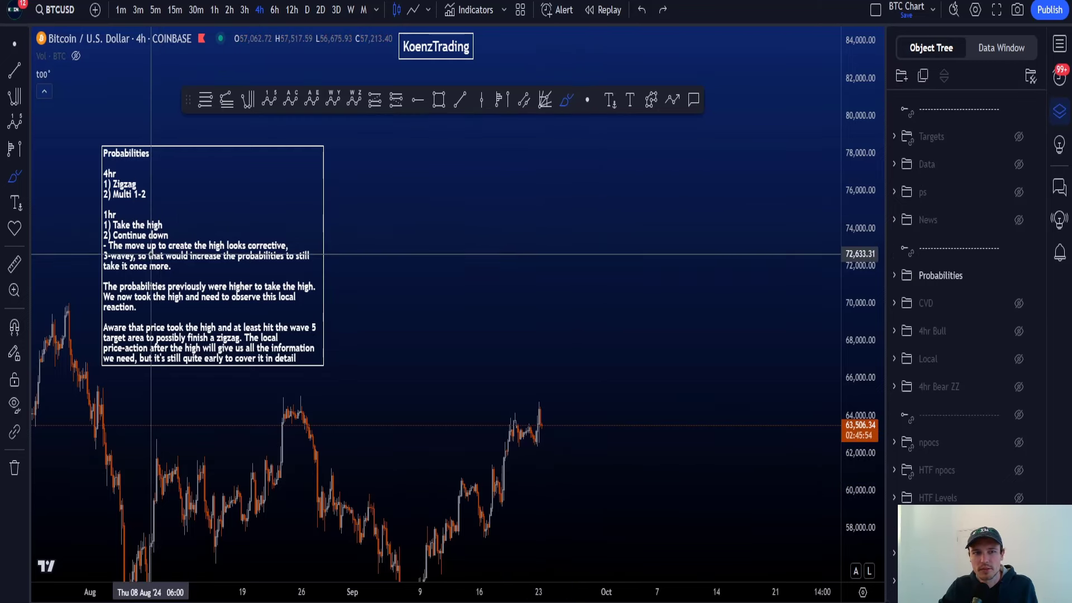
{"action": "key", "text": "ctrl+y"}
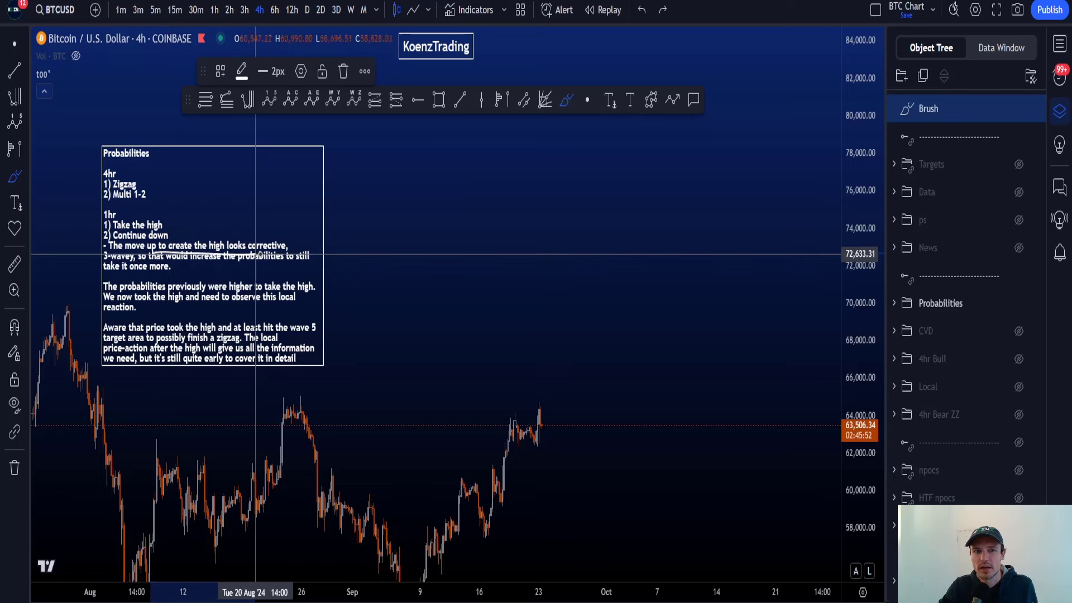
{"action": "key", "text": "ctrl+z"}
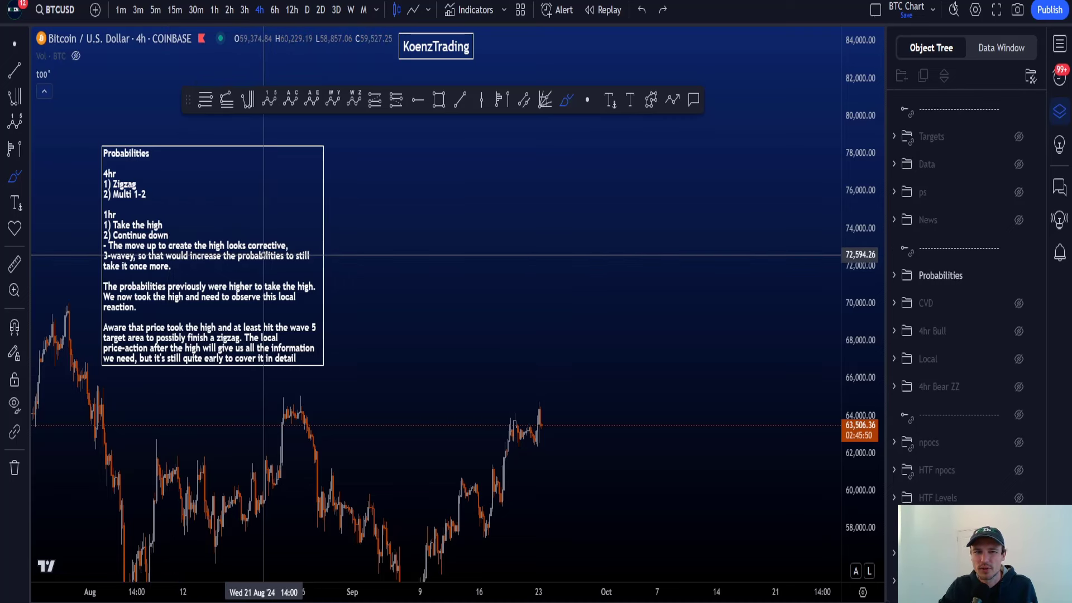
Try underlining 'the probabilities' and 'previously were higher to take the' in the note, undoing both
{"action": "left_click_drag", "start_coordinate": [221, 262], "coordinate": [285, 263]}
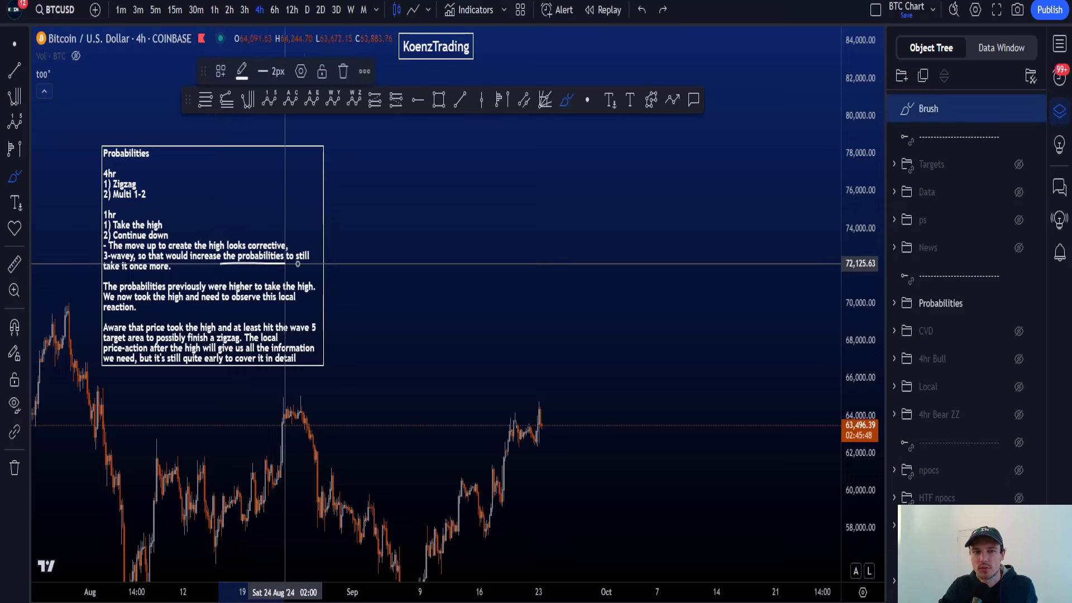
{"action": "key", "text": "ctrl+z"}
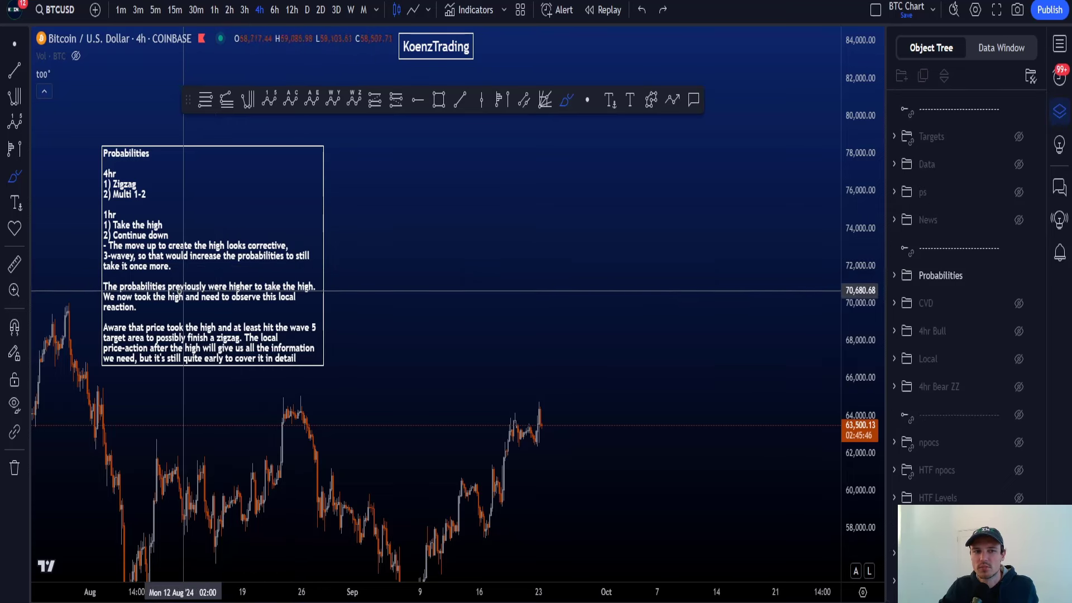
{"action": "left_click_drag", "start_coordinate": [170, 291], "coordinate": [289, 293]}
{"action": "key", "text": "ctrl+z"}
Try circling the recent price high twice, undoing both circles
{"action": "mouse_move", "coordinate": [516, 404]}
{"action": "left_mouse_down"}
{"action": "mouse_move", "coordinate": [516, 439]}
{"action": "mouse_move", "coordinate": [513, 421]}
{"action": "left_mouse_up"}
{"action": "key", "text": "ctrl+z"}
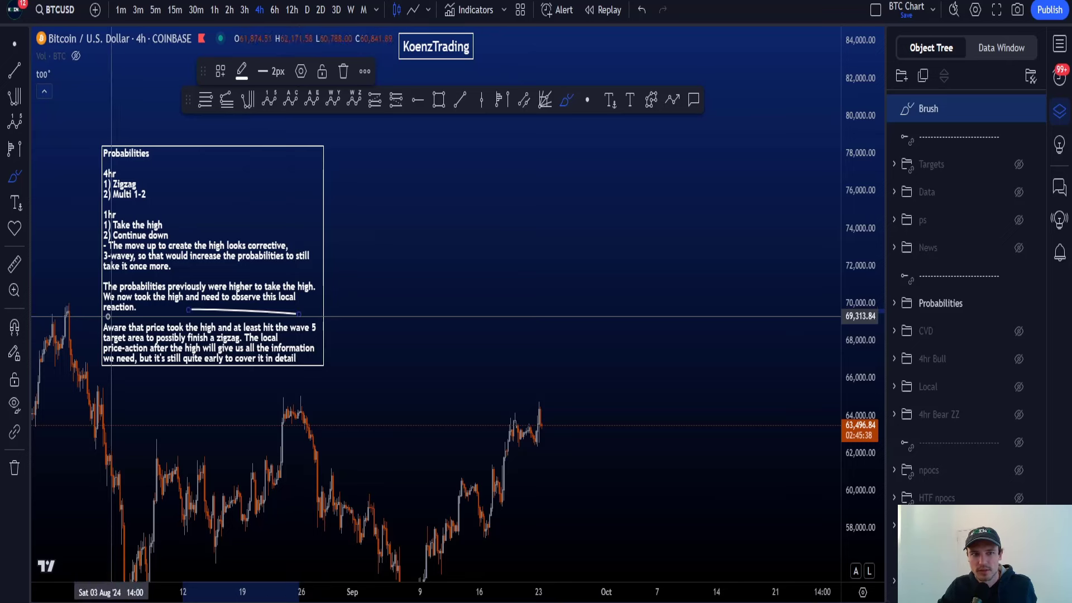
{"action": "mouse_move", "coordinate": [550, 403]}
{"action": "left_mouse_down"}
{"action": "mouse_move", "coordinate": [571, 423]}
{"action": "mouse_move", "coordinate": [534, 420]}
{"action": "mouse_move", "coordinate": [551, 404]}
{"action": "left_mouse_up"}
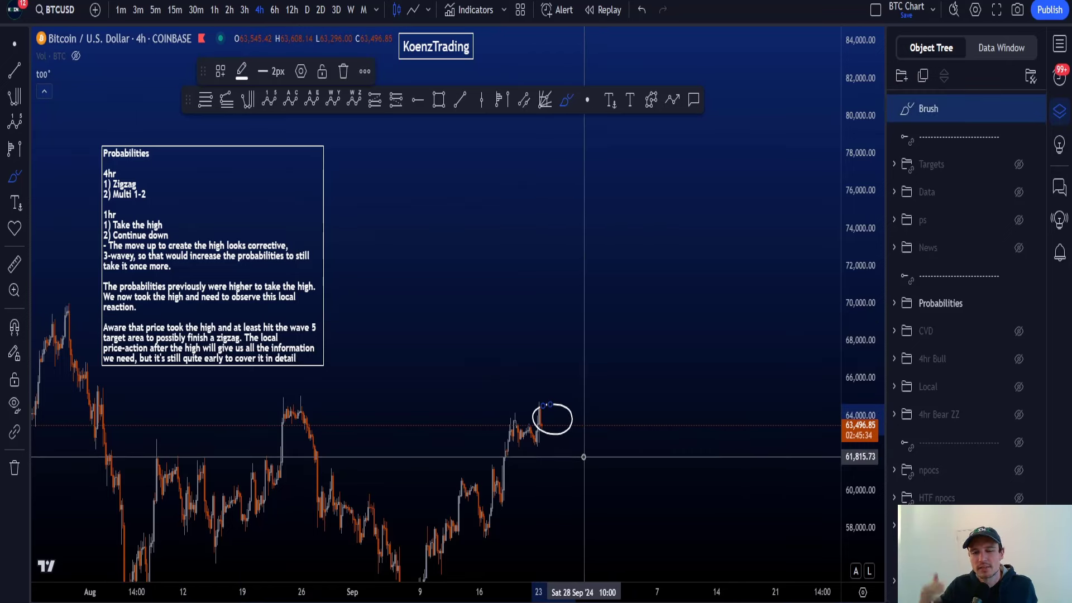
{"action": "key", "text": "ctrl+z"}
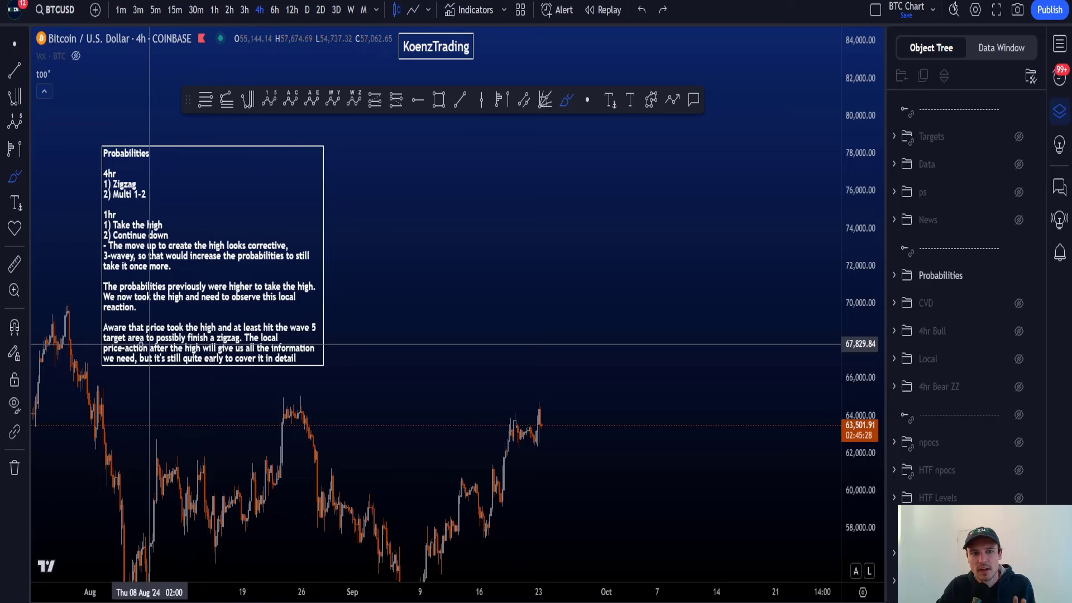
Clear the remaining note marks and ring the latest price high with a brush mark
{"action": "left_click_drag", "start_coordinate": [122, 335], "coordinate": [211, 333]}
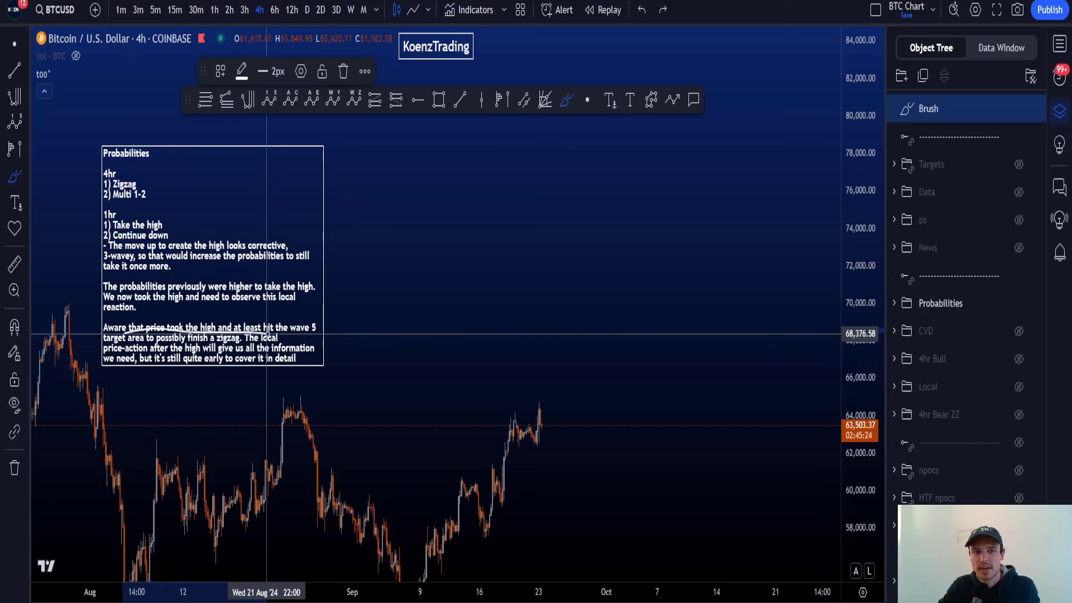
{"action": "key", "text": "ctrl+z"}
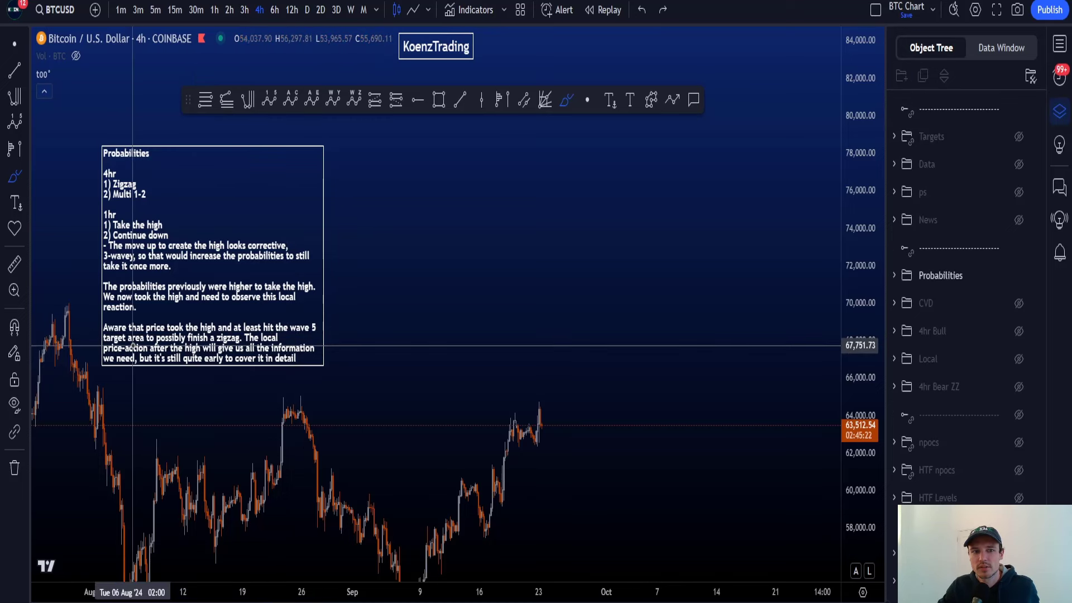
{"action": "key", "text": "ctrl+z"}
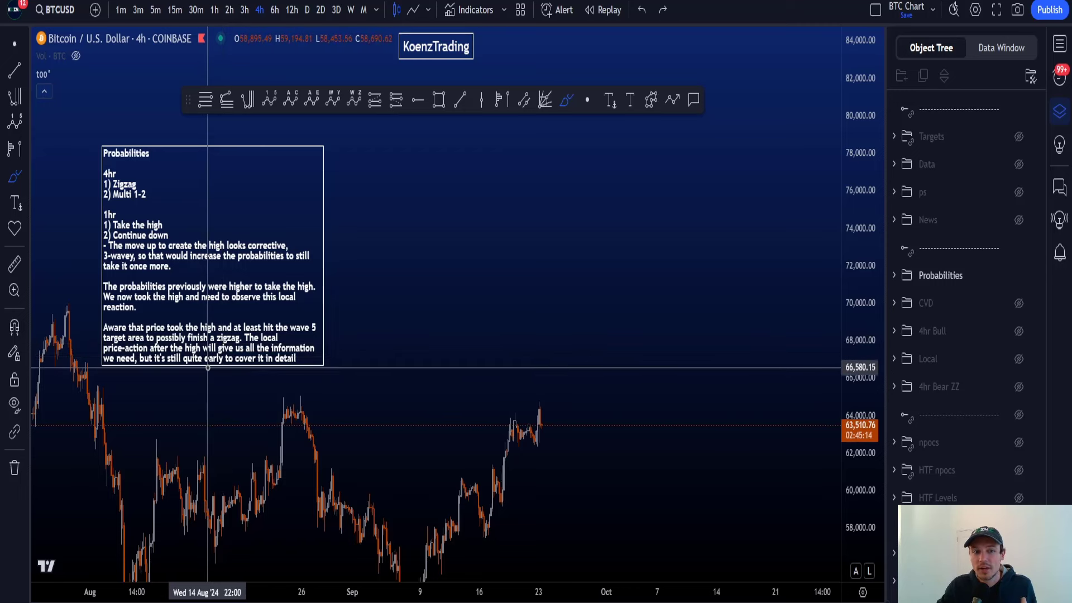
{"action": "mouse_move", "coordinate": [556, 408]}
{"action": "left_mouse_down"}
{"action": "mouse_move", "coordinate": [546, 401]}
{"action": "mouse_move", "coordinate": [546, 418]}
{"action": "left_mouse_up"}
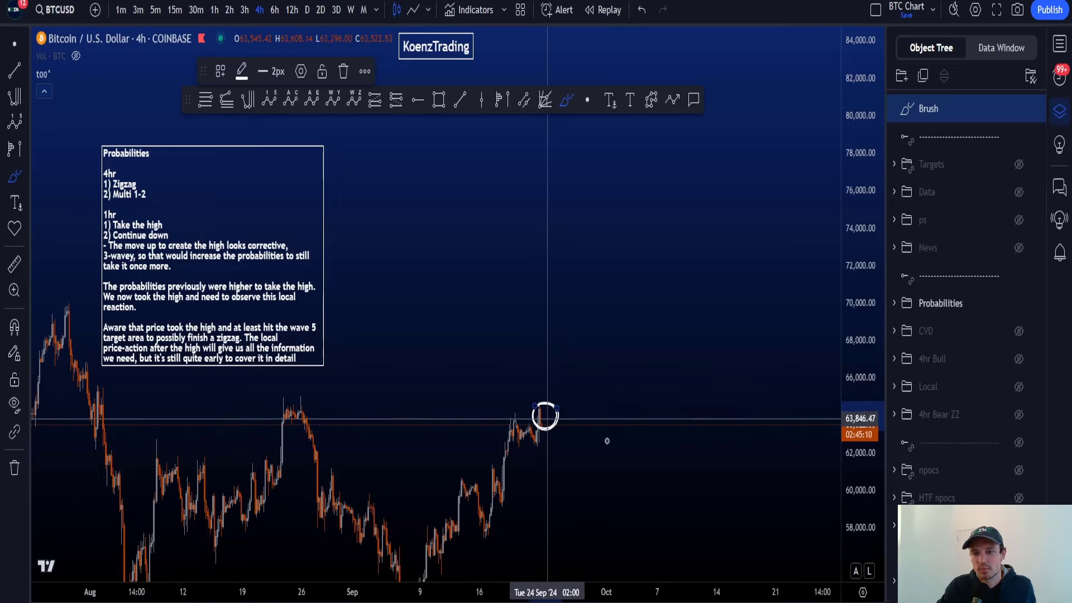